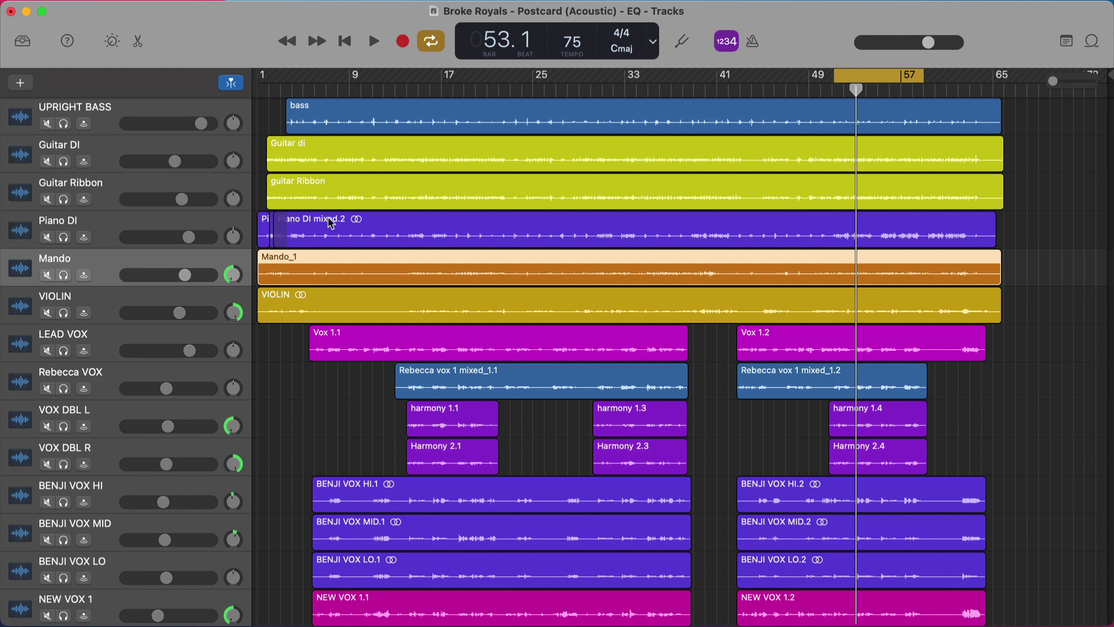
- Show the Smart Controls for the Mando track and open its Channel EQ
key("b")
scroll(329, 223, "down", 10)
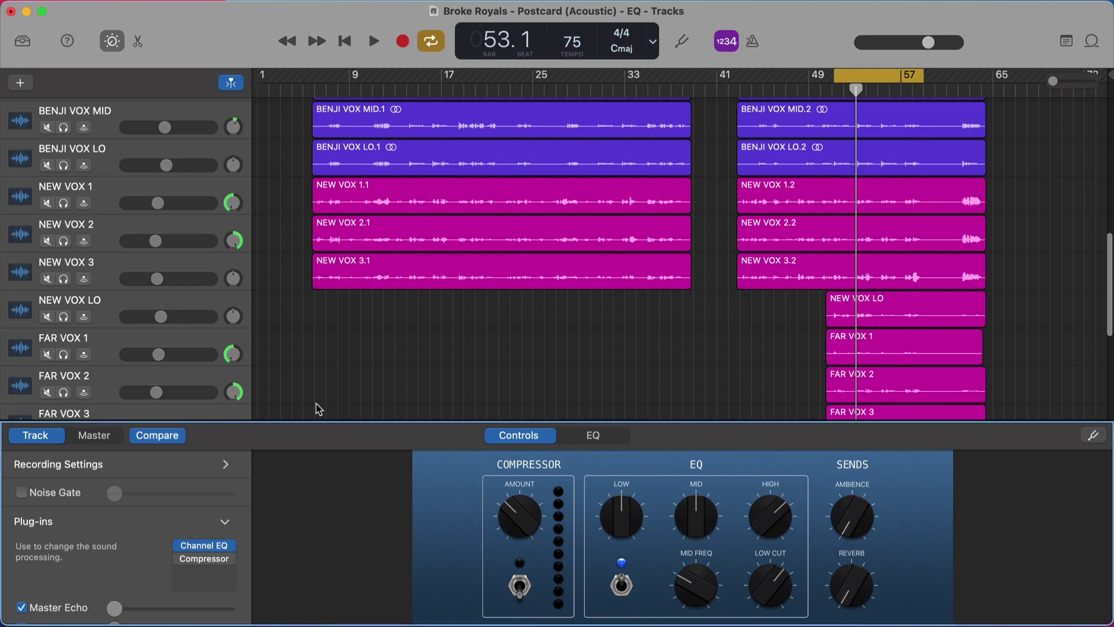
left_click(221, 547)
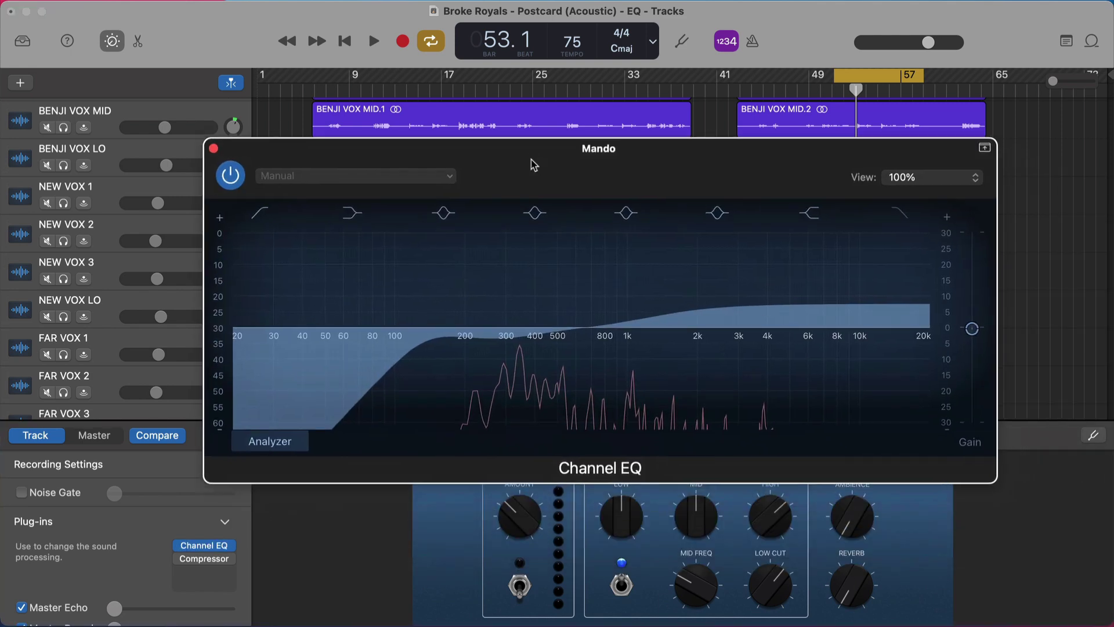
left_click_drag(534, 165, 563, 164)
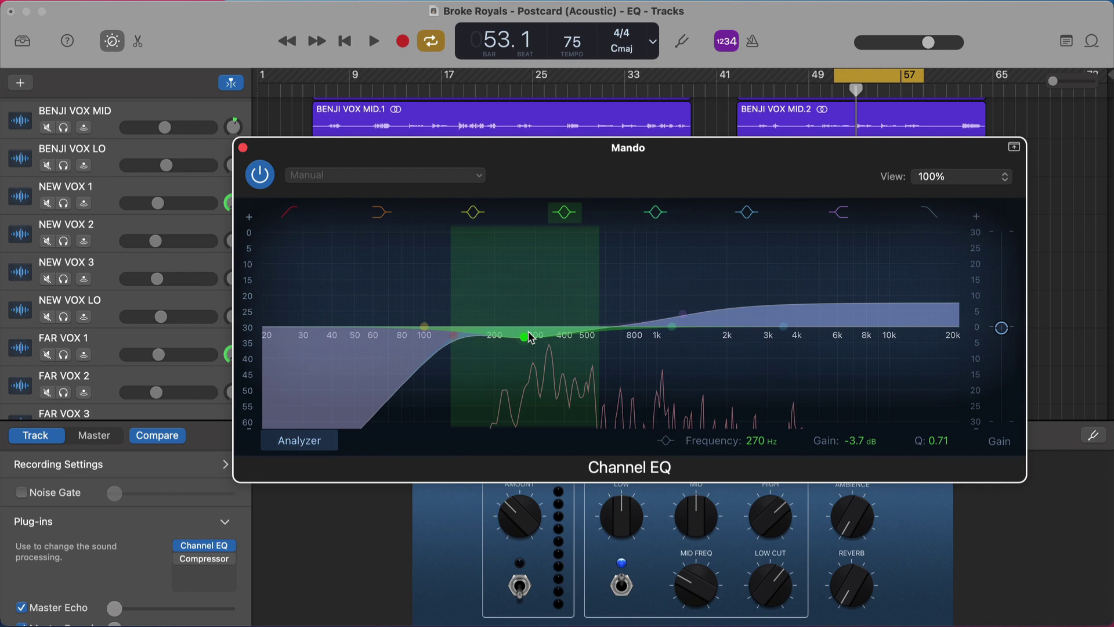
- During loop playback, fine-tune the Mando EQ's cut near 270 Hz and set its high shelf to 1240 Hz, +7.0 dB
key("space")
mouse_move(531, 339)
left_mouse_down()
mouse_move(531, 285)
mouse_move(533, 345)
left_mouse_up()
key("space")
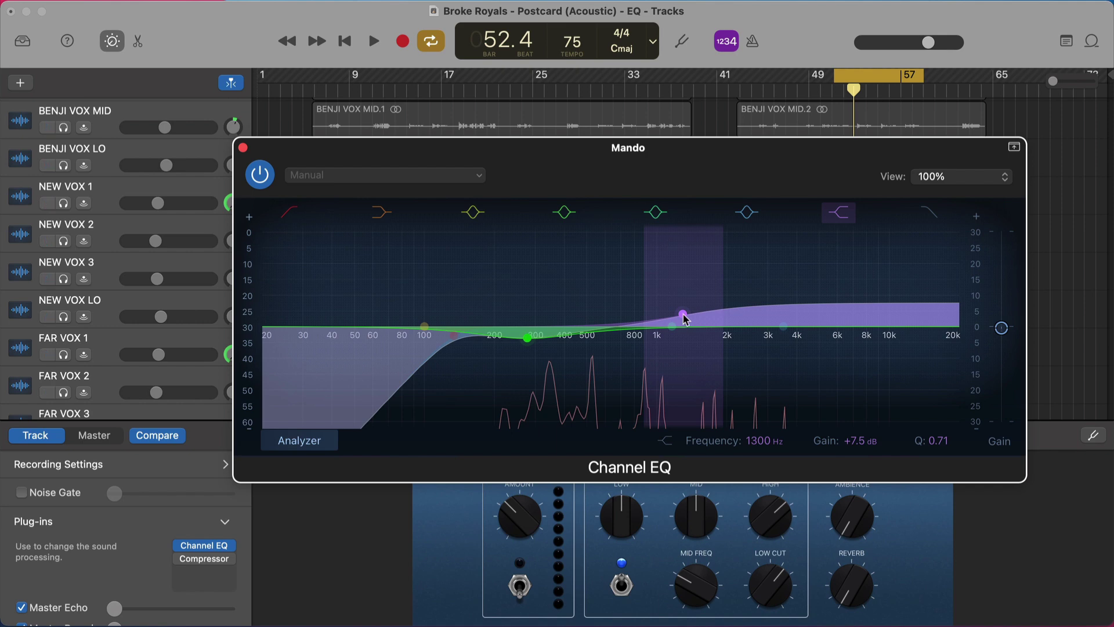
key("space")
mouse_move(683, 316)
left_mouse_down()
mouse_move(689, 270)
mouse_move(679, 319)
left_mouse_up()
key("space")
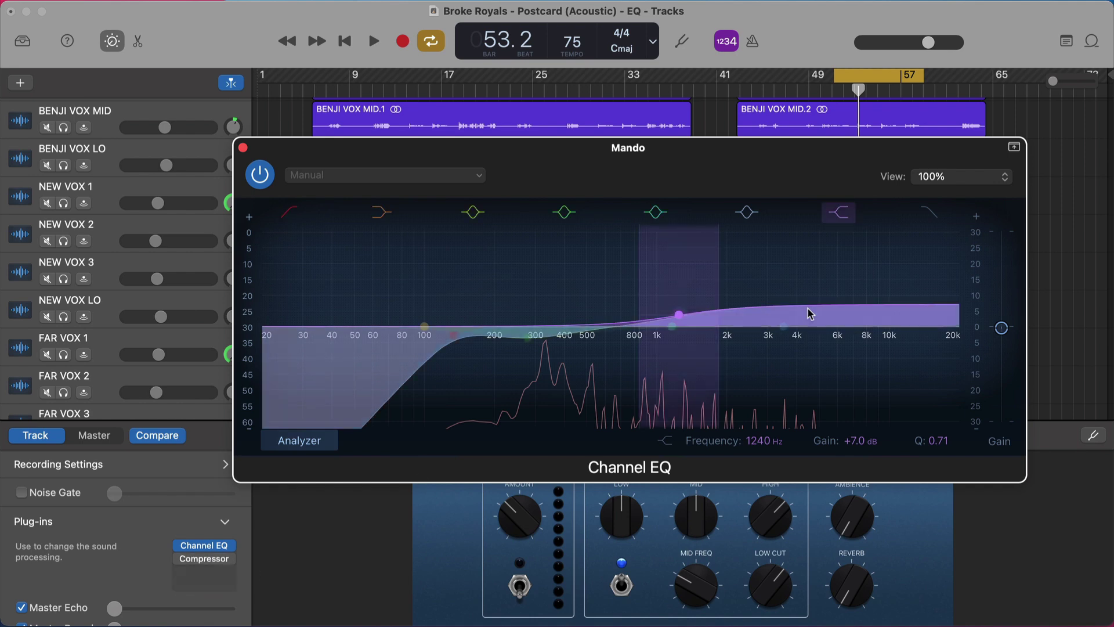
- Audition about +20 dB of EQ output gain, retune the high shelf to 1340 Hz, +6.7 dB, and reset the output gain to 0 dB
left_click_drag(1004, 333, 1002, 262)
key("space")
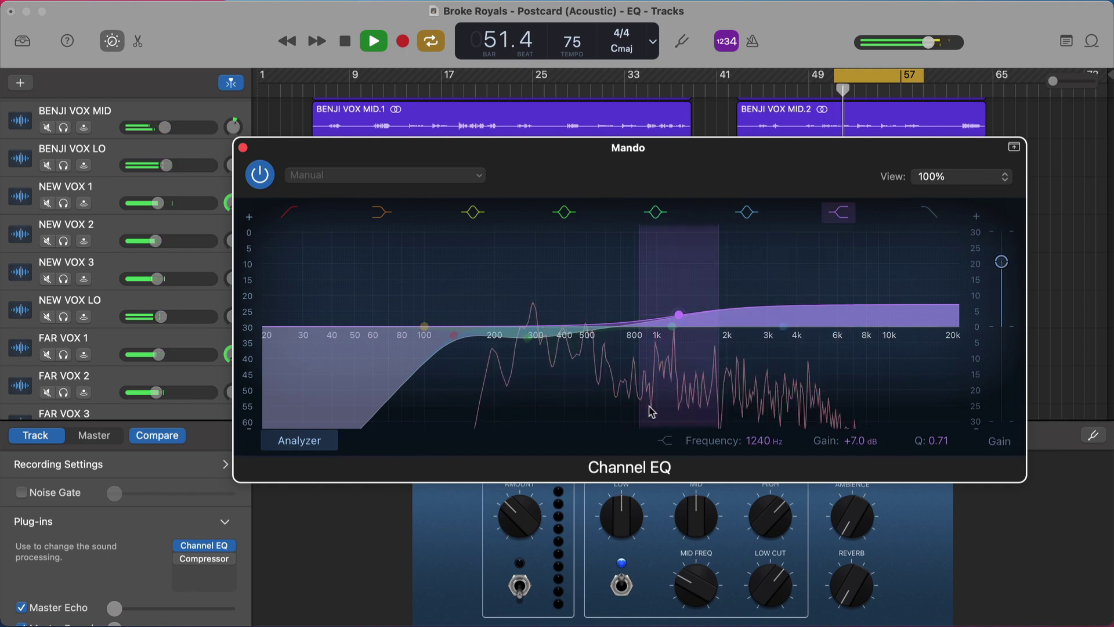
mouse_move(680, 317)
left_mouse_down()
mouse_move(821, 287)
mouse_move(722, 273)
mouse_move(662, 288)
mouse_move(686, 292)
mouse_move(687, 320)
left_mouse_up()
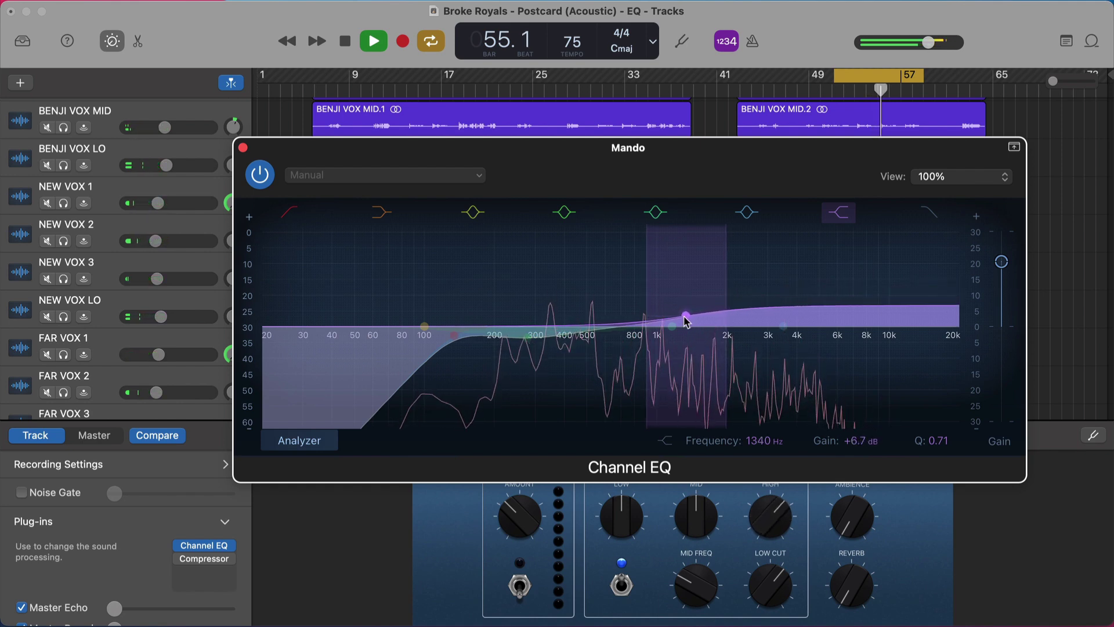
left_click(1003, 262, "alt")
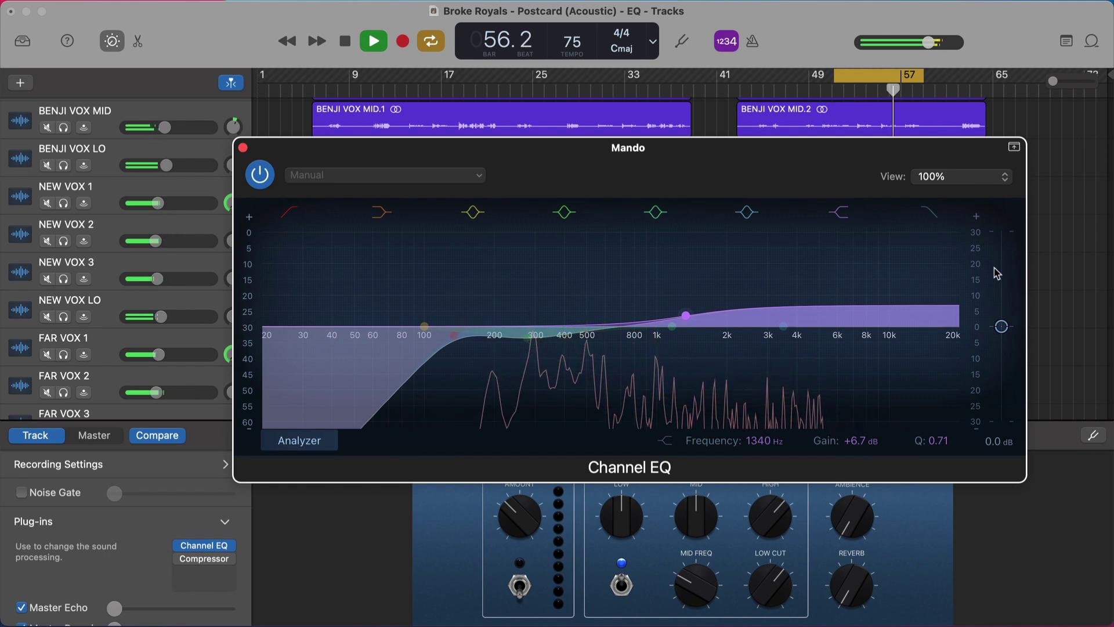
key("space")
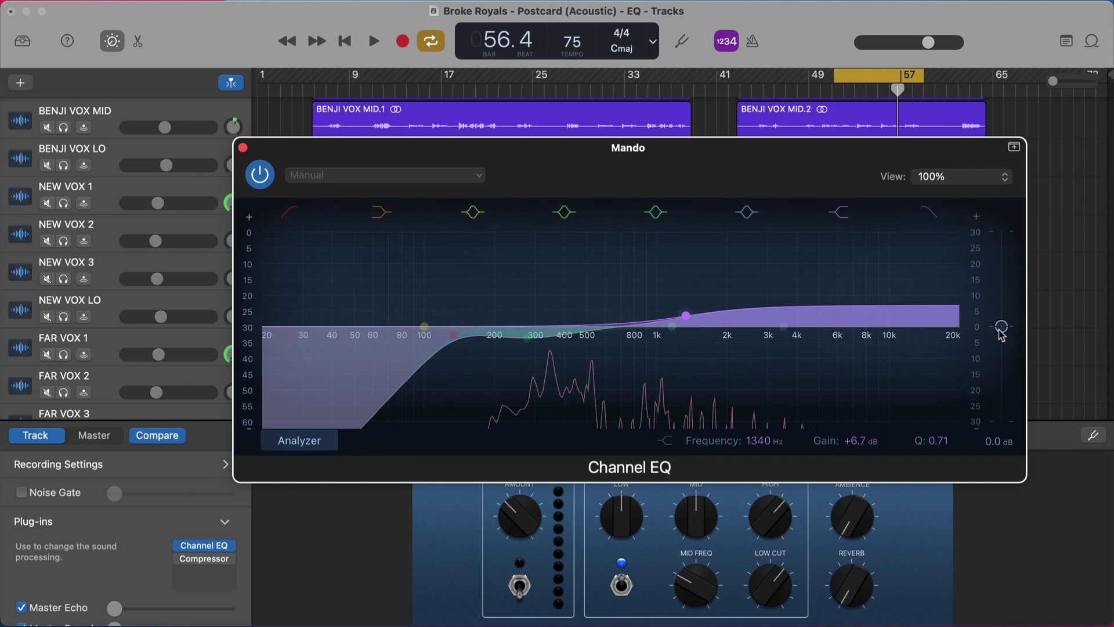
- Solo the Mando track and play the loop with its Channel EQ bypassed and active for comparison
key("m")
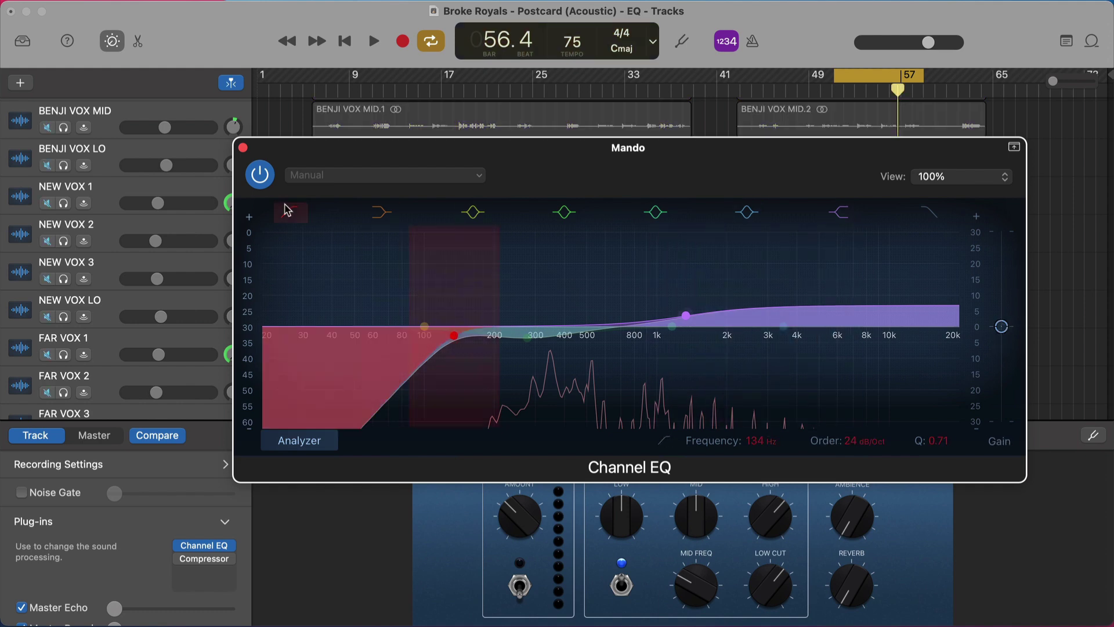
left_click(260, 174)
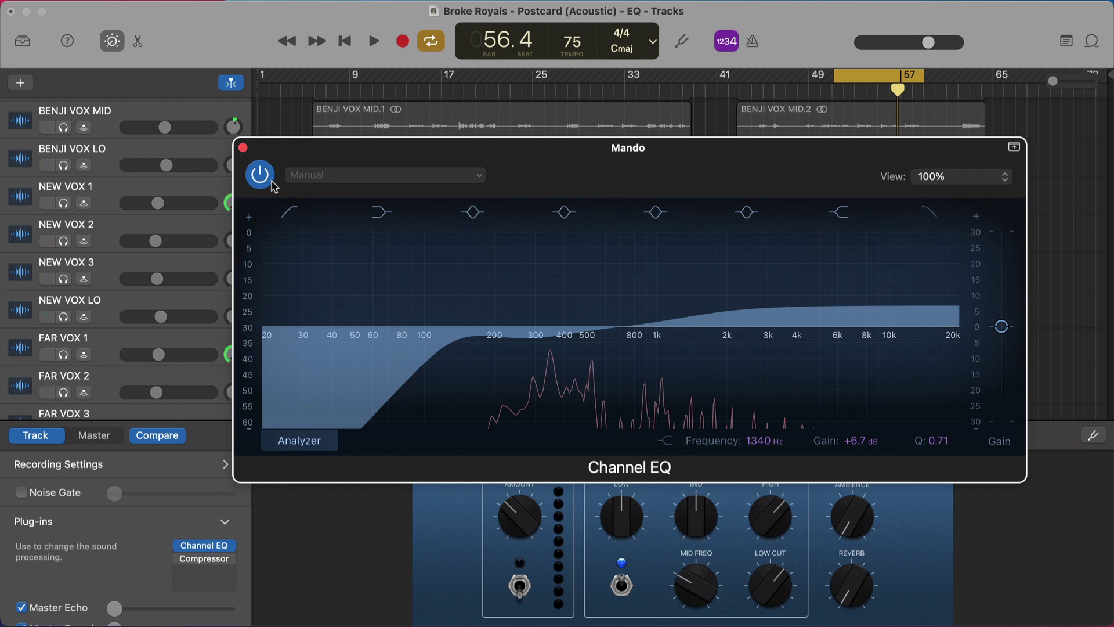
key("space")
left_click(261, 175)
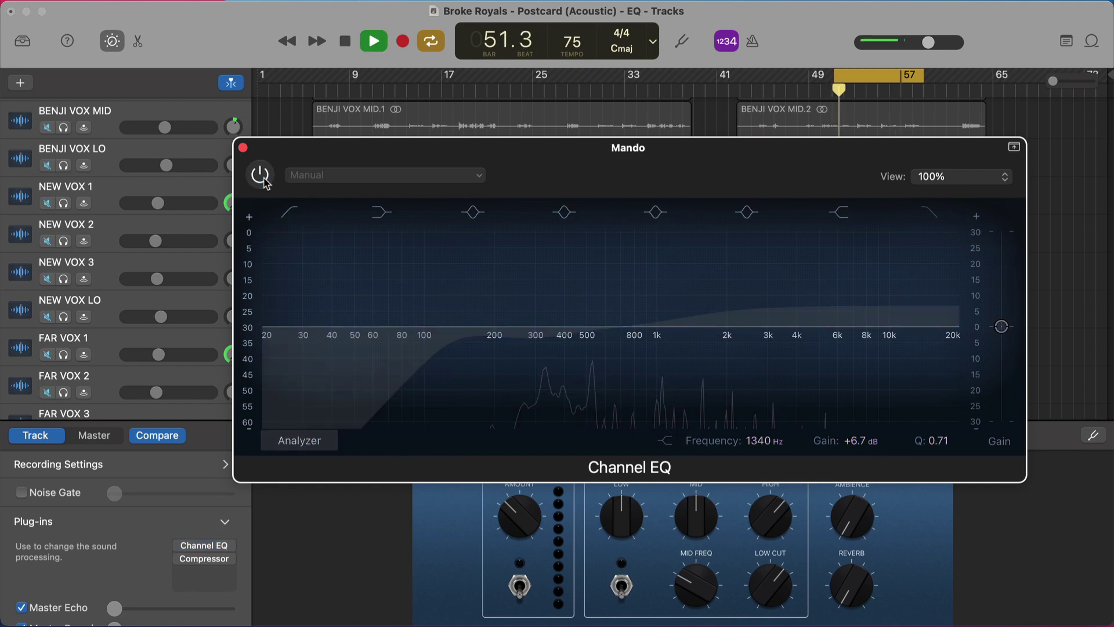
left_click(261, 175)
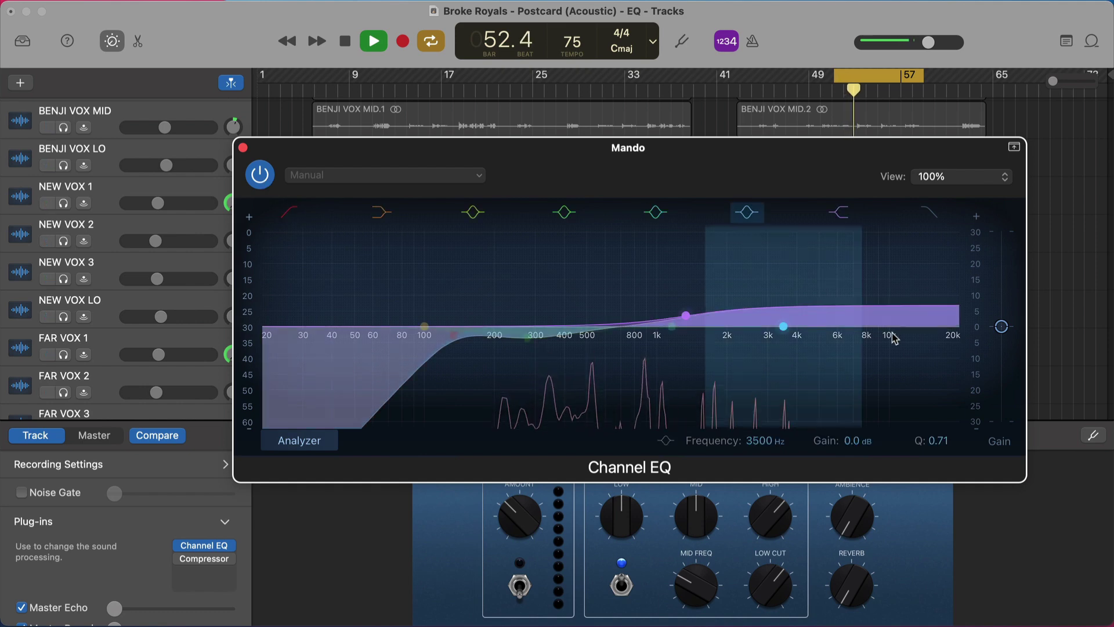
key("space")
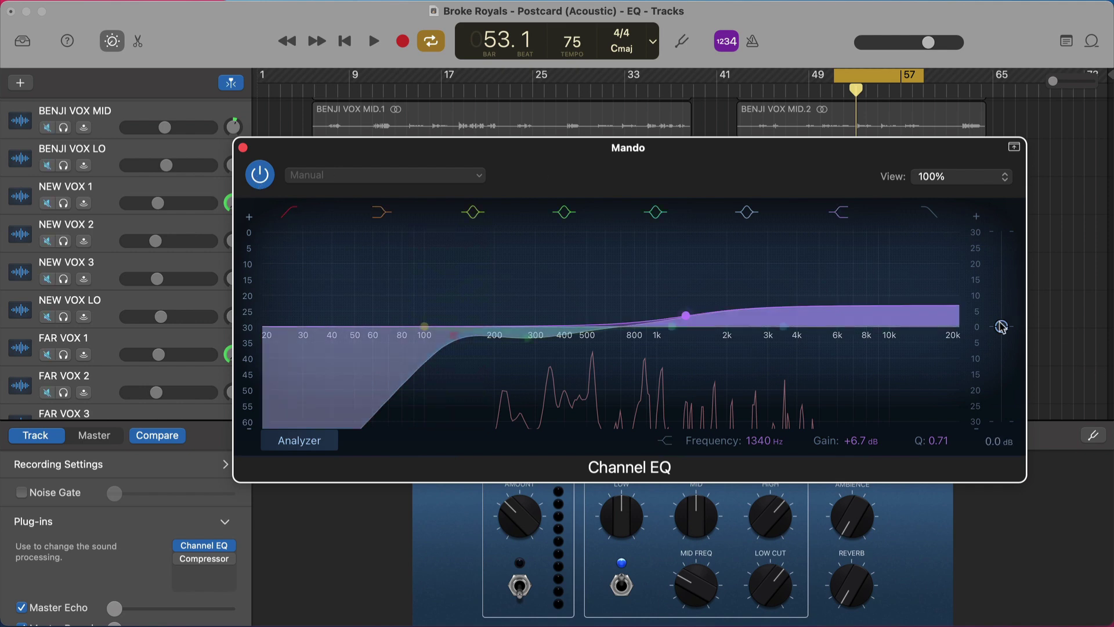
- Repeat the bypass comparison on the soloed Mando, end the solo and close its Channel EQ
key("space")
left_click(262, 176)
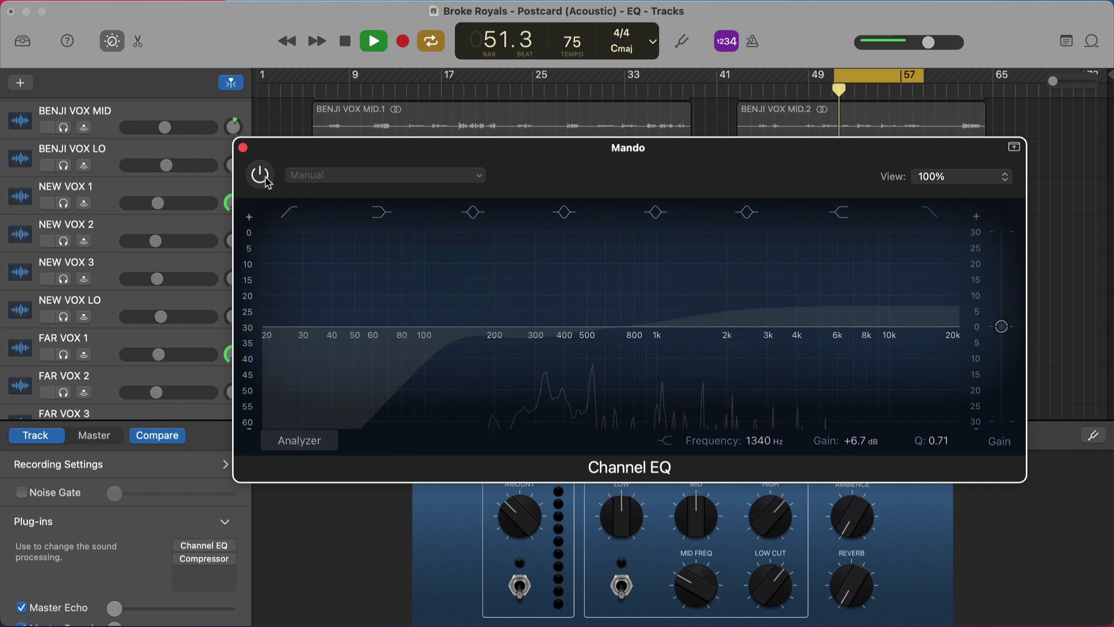
left_click(266, 179)
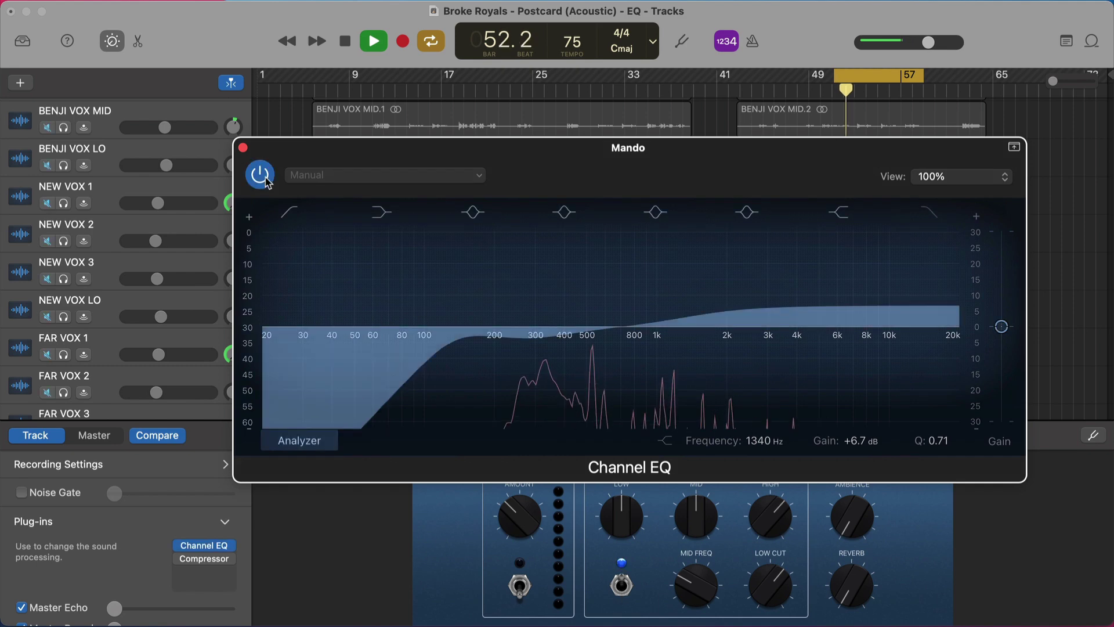
key("space")
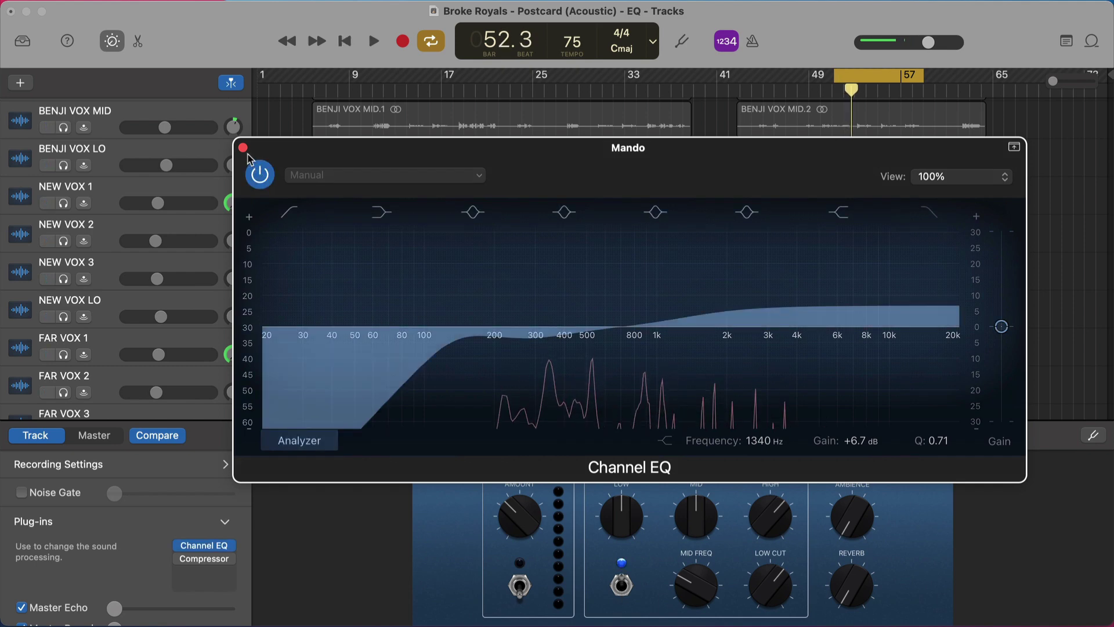
left_click(243, 148)
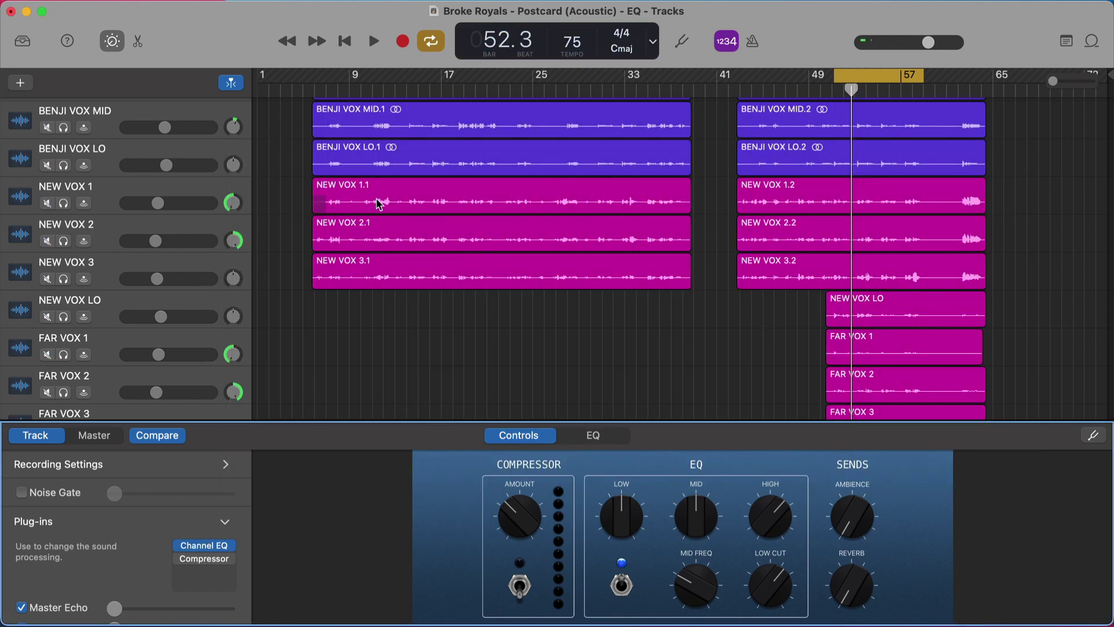
- Select the UPRIGHT BASS track and open its Channel EQ
scroll(377, 203, "up", 5)
left_click(148, 109)
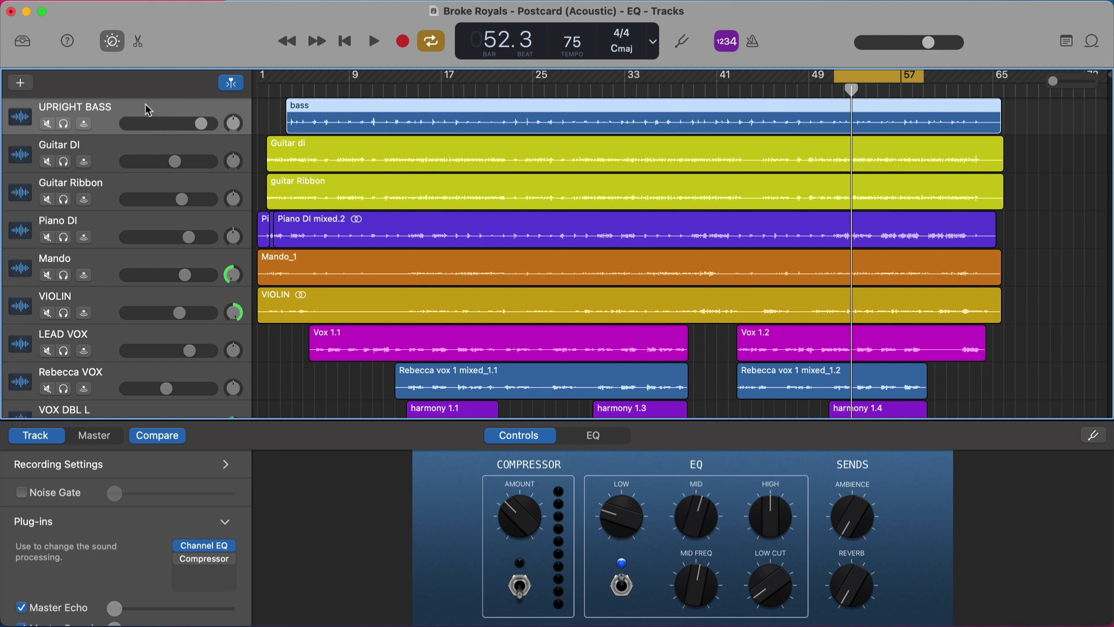
left_click(204, 545)
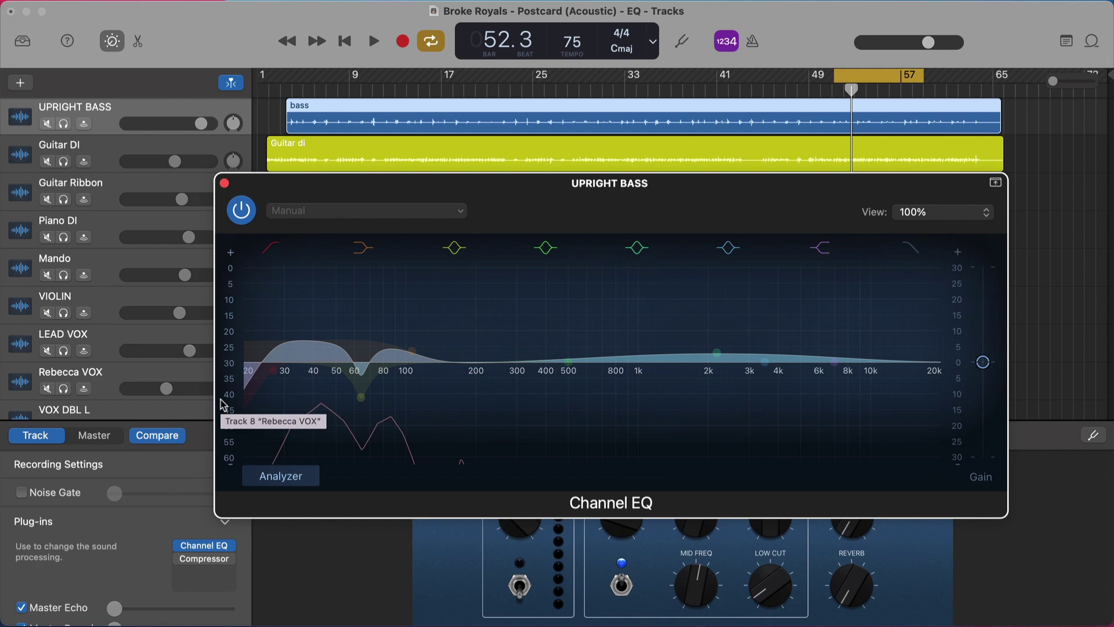
- Solo the UPRIGHT BASS track and compare playback with the 64 Hz cut band disabled and enabled
left_click(362, 398)
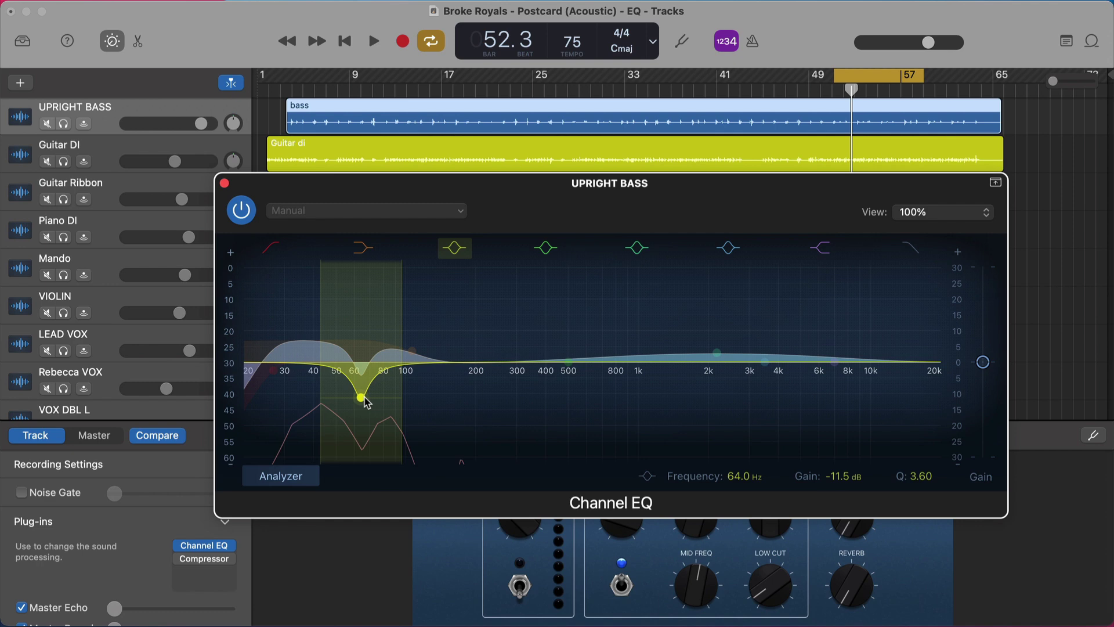
key("s")
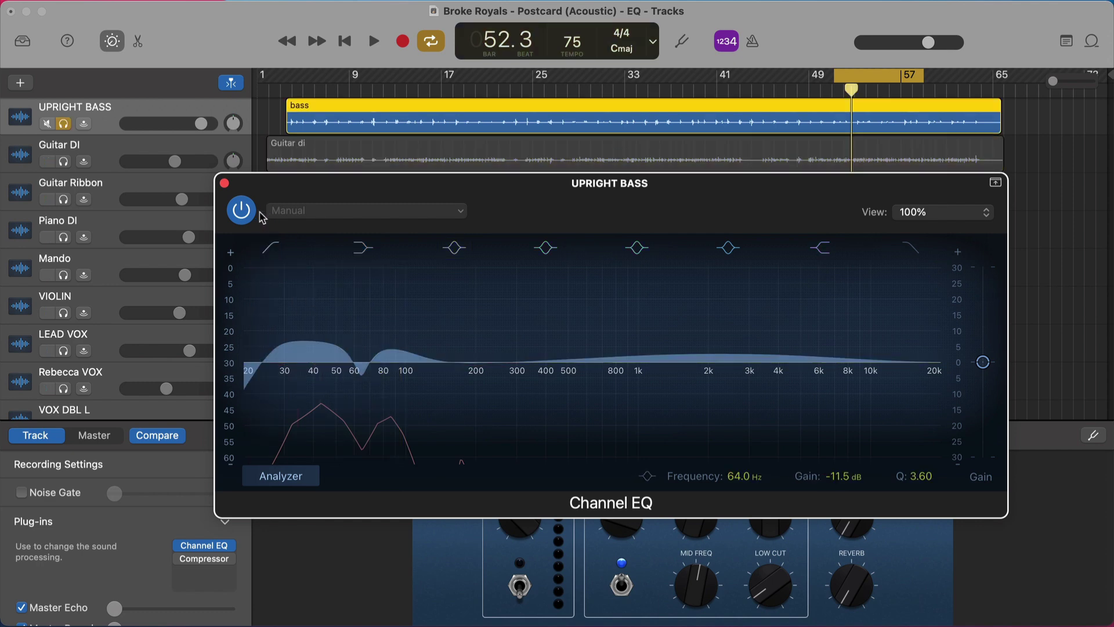
left_click(241, 210)
left_click(241, 211)
left_click(242, 210)
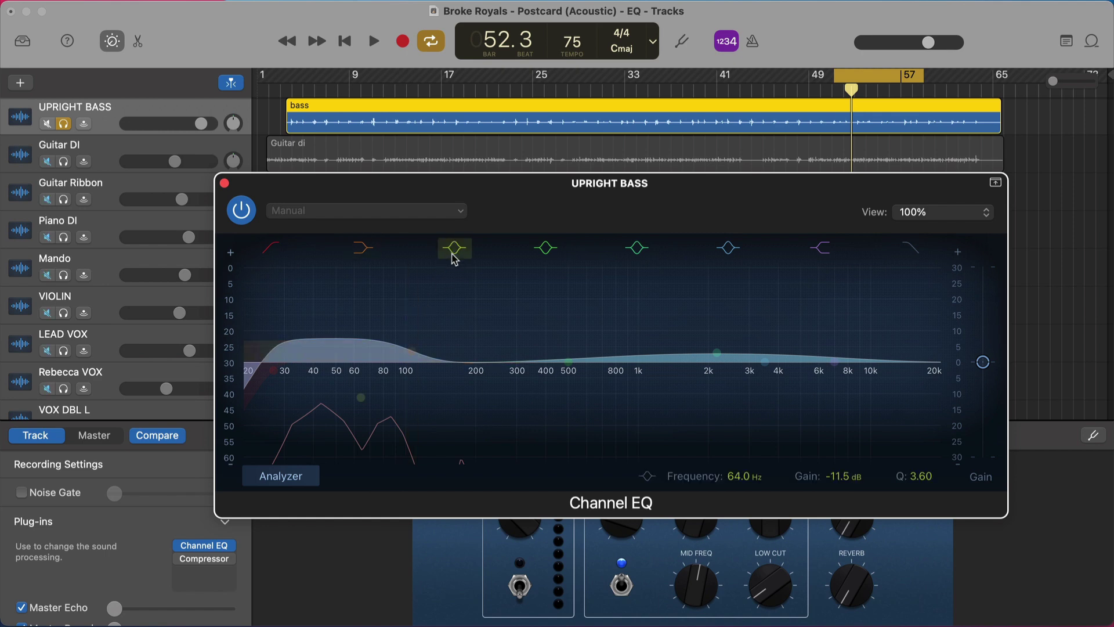
key("space")
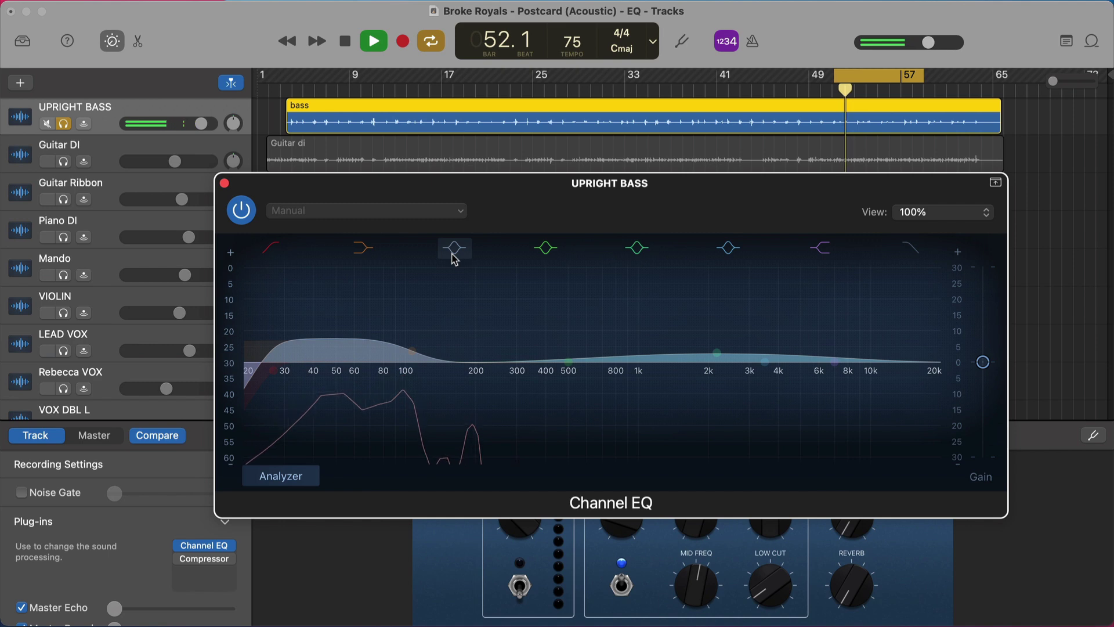
key("space")
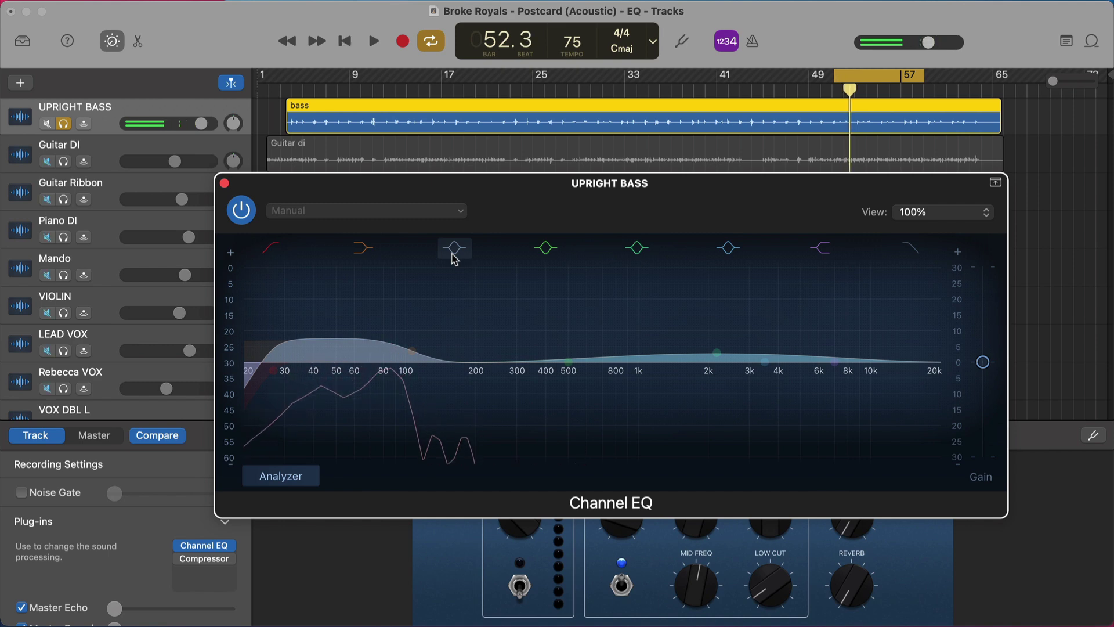
left_click(455, 255)
key("space")
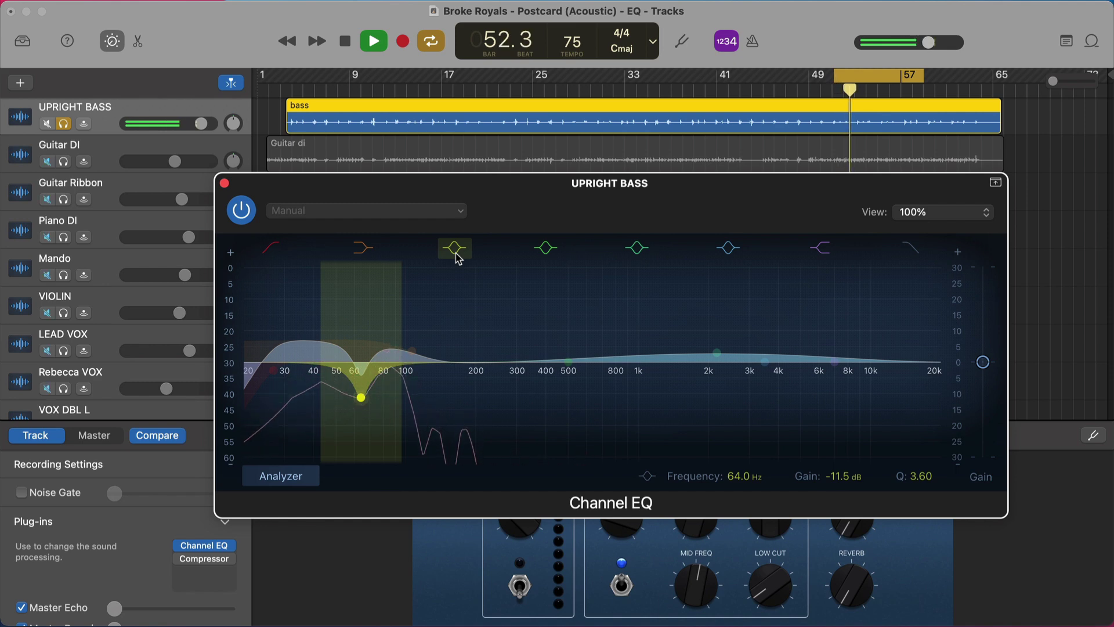
key("space")
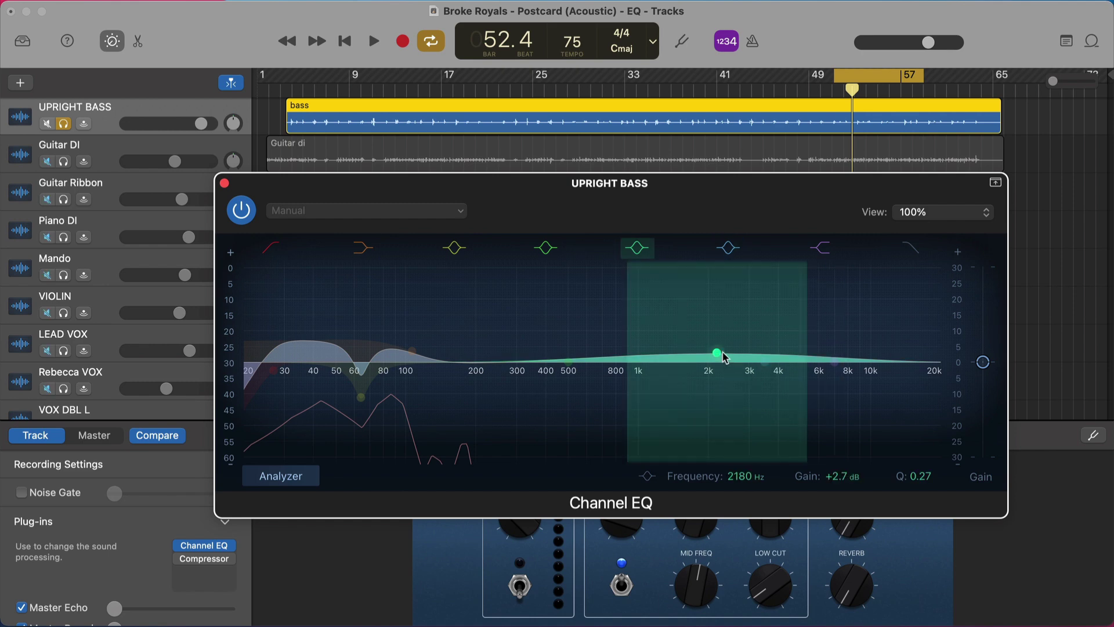
- Fine-tune the gain of the bass EQ's wide boost around 2180 Hz while the loop plays
key("space")
mouse_move(720, 356)
left_mouse_down()
mouse_move(734, 276)
mouse_move(720, 352)
left_mouse_up()
key("space")
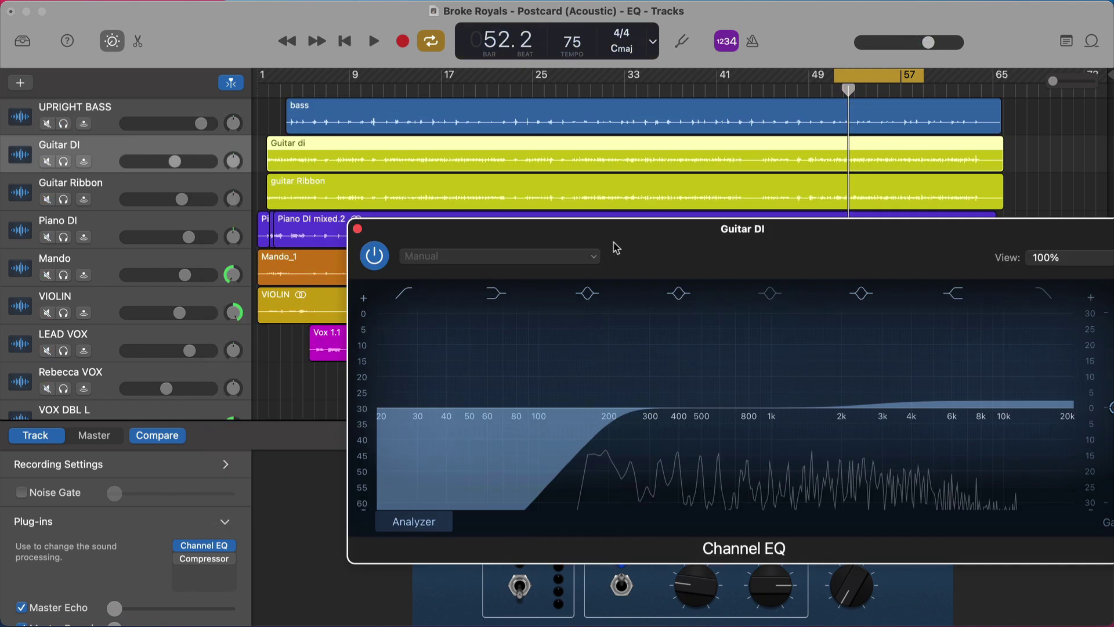
- Examine the Channel EQ curves of the Guitar DI, Guitar Ribbon and Piano DI tracks in turn
left_click_drag(615, 247, 514, 220)
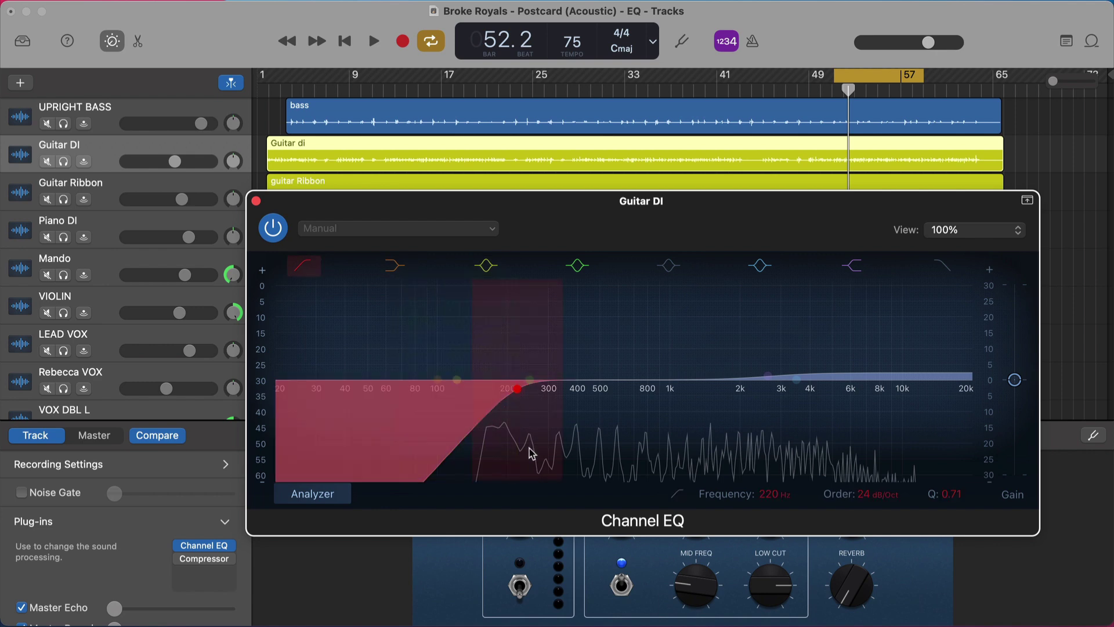
key("Down")
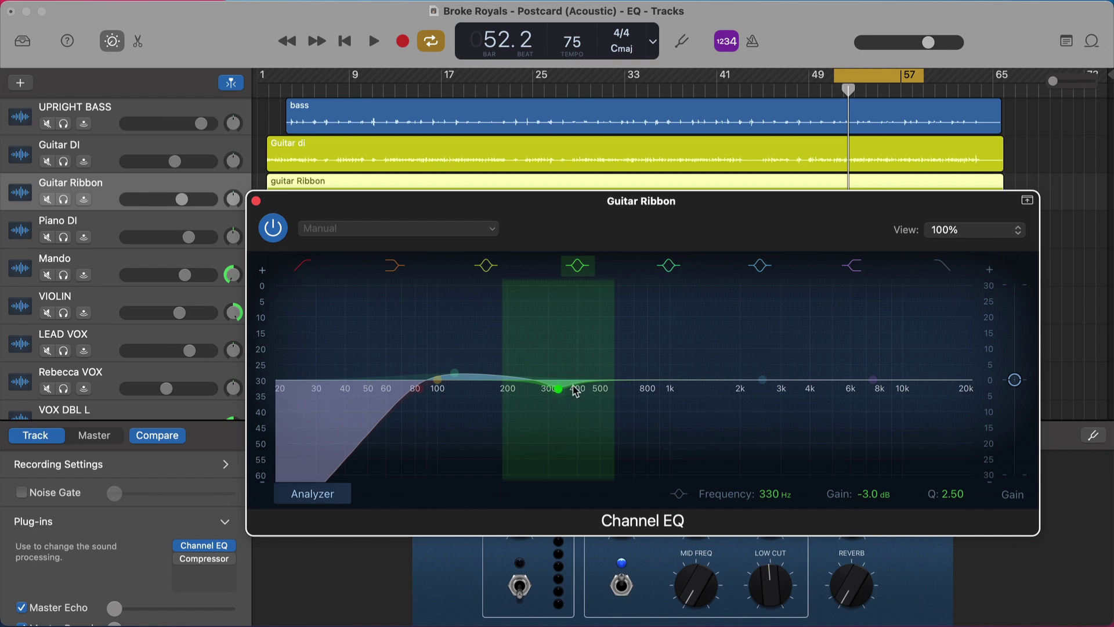
key("Down")
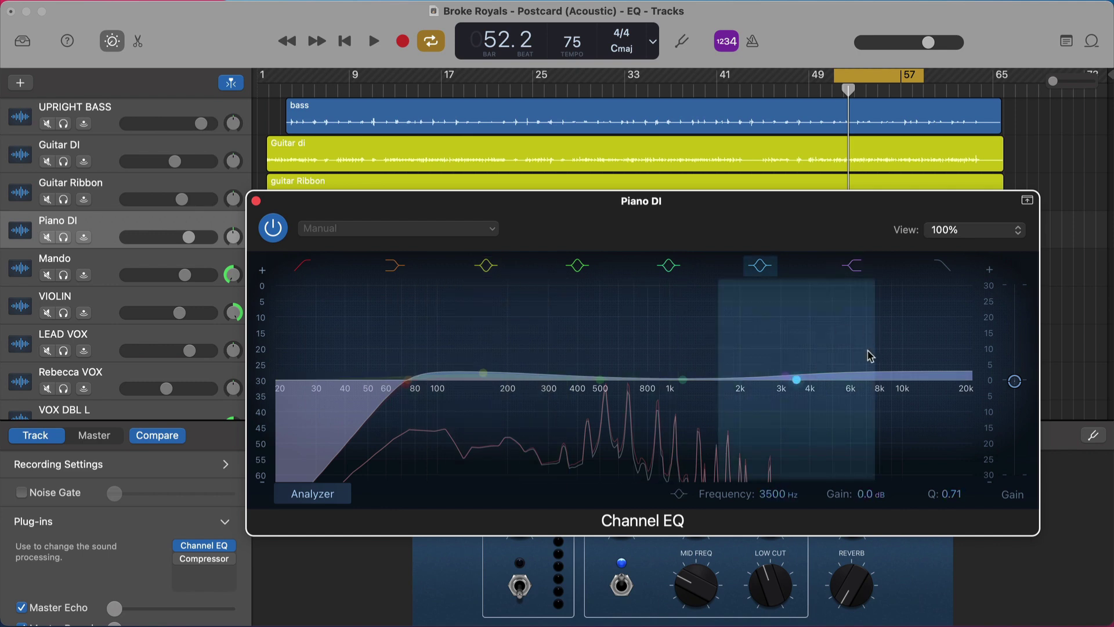
- Solo the Piano DI track and compare the loop with its Channel EQ active and bypassed
left_click(272, 227)
key("s")
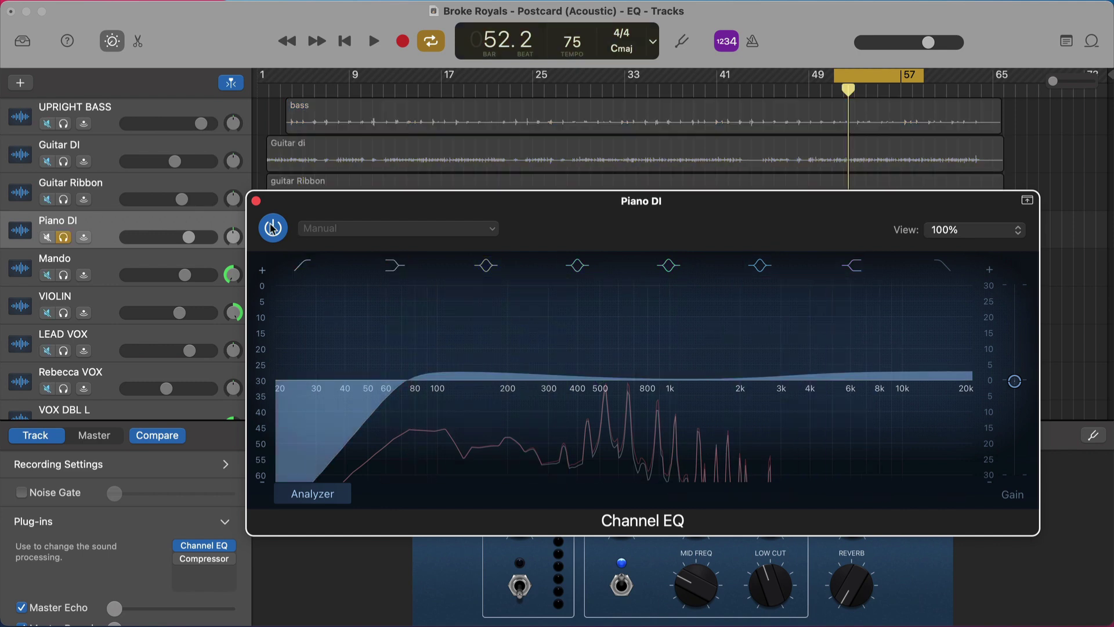
key("space")
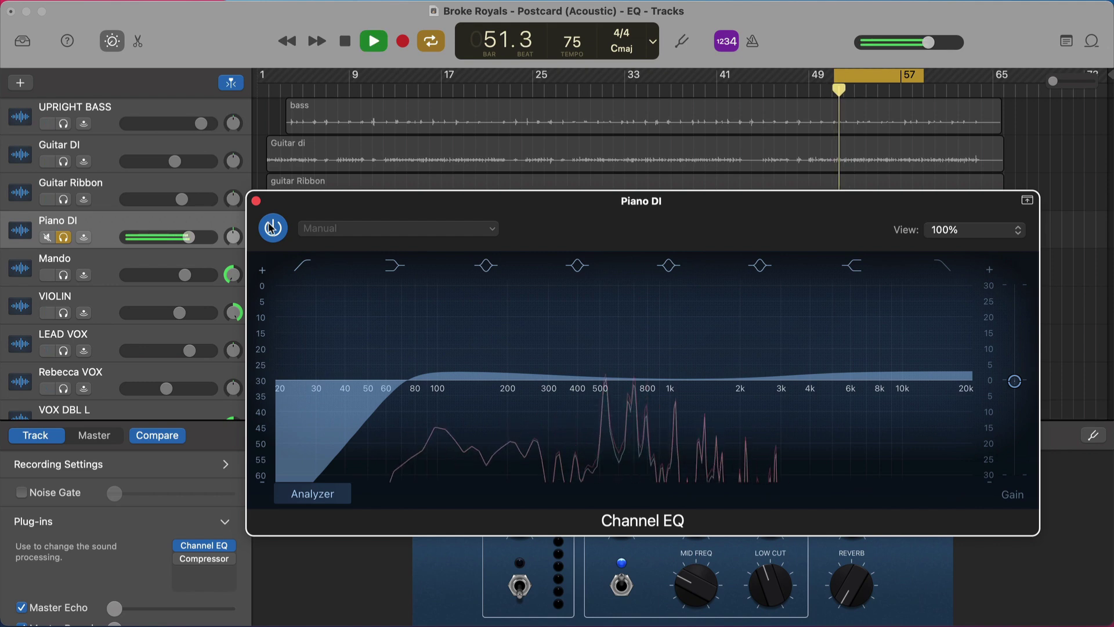
left_click(272, 227)
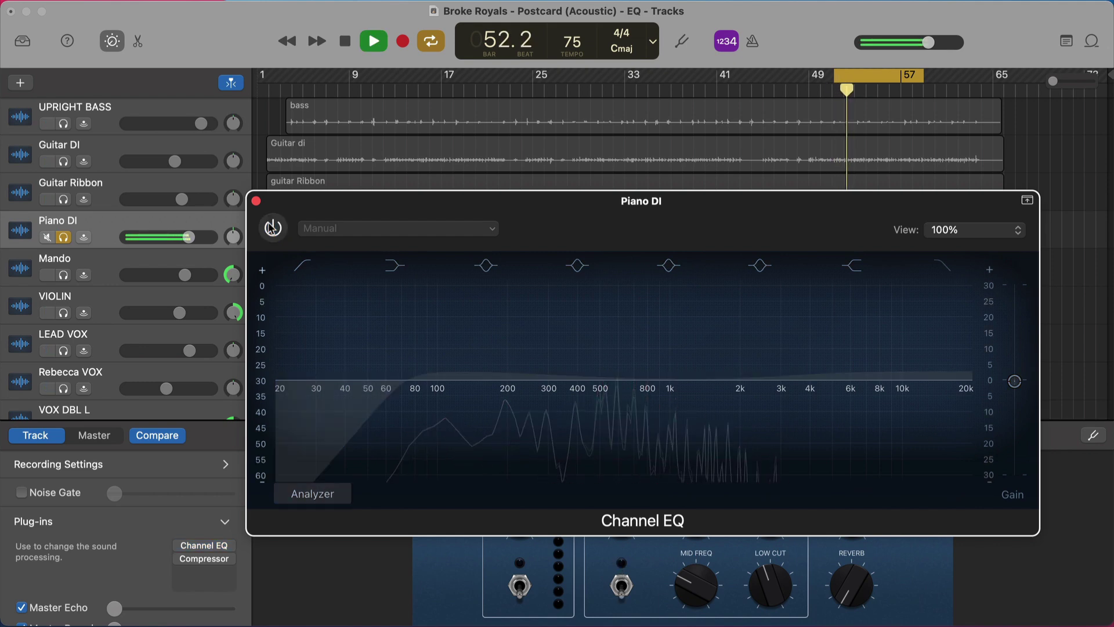
left_click(272, 227)
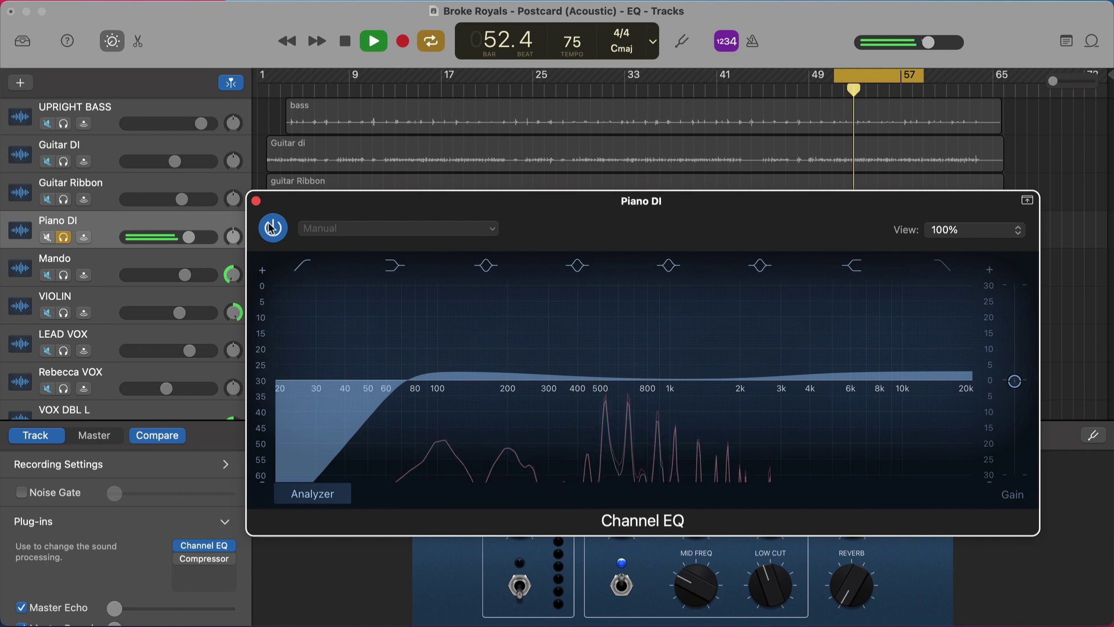
- Try a +16.1 dB boost at 1120 Hz with Q 0.39 on the Piano DI EQ, comparing playback with and without it
key("space")
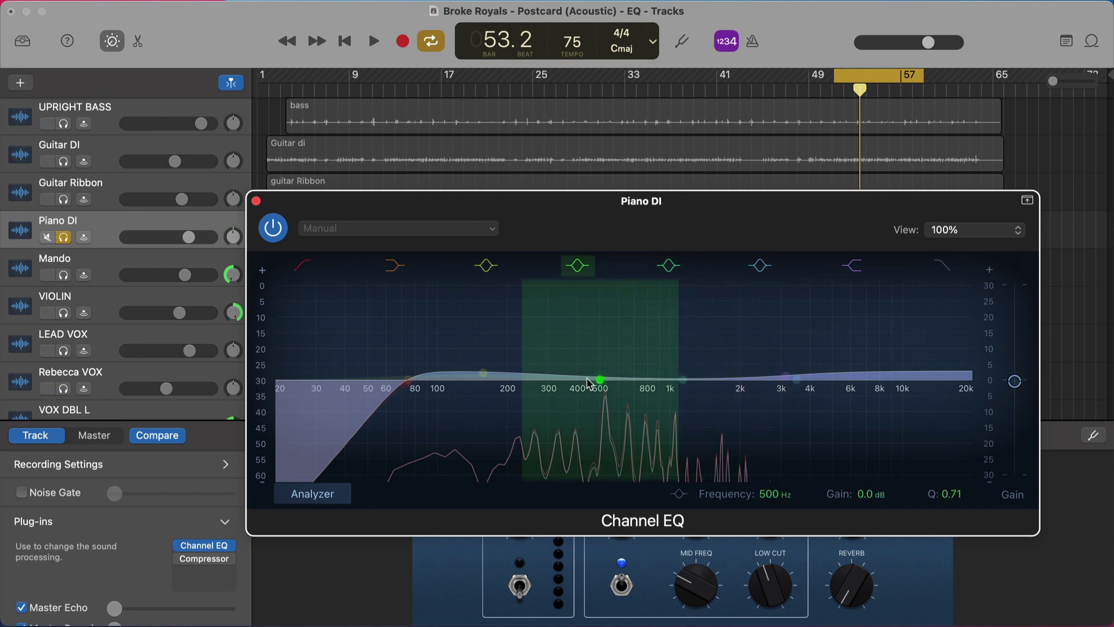
left_click_drag(685, 378, 694, 324)
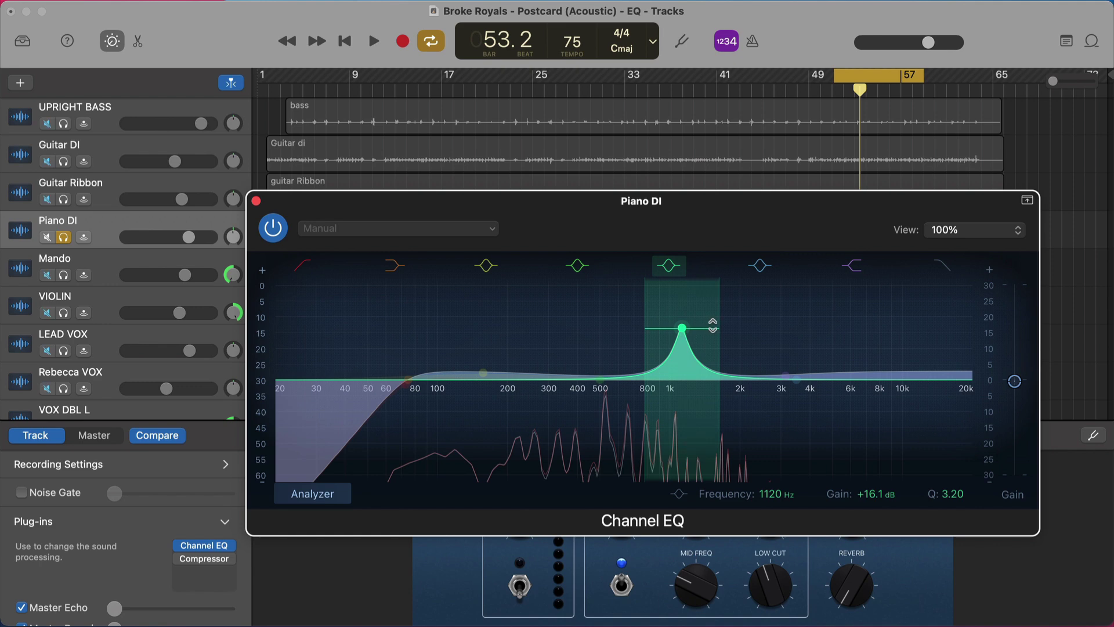
left_click_drag(723, 328, 684, 381)
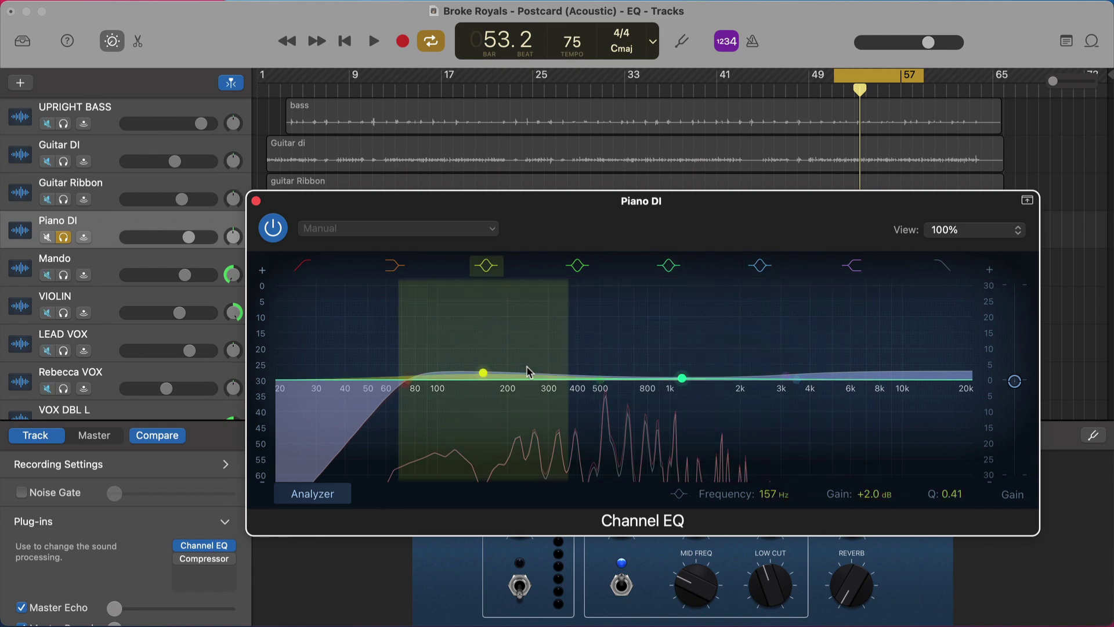
left_click_drag(688, 384, 689, 329)
key("space")
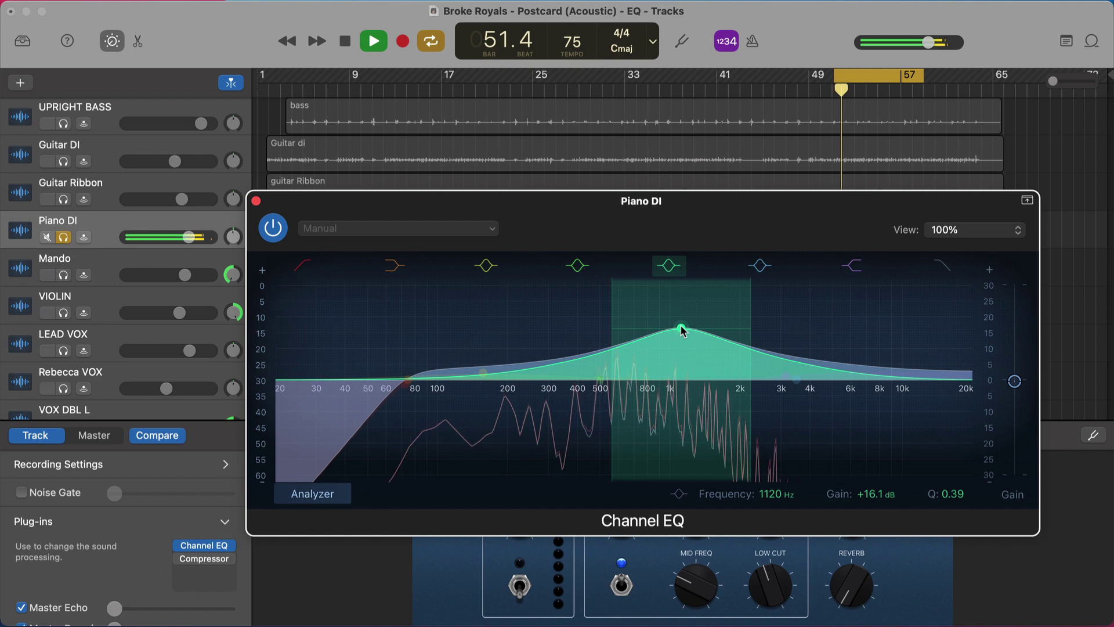
key("space")
left_click(682, 330, "alt")
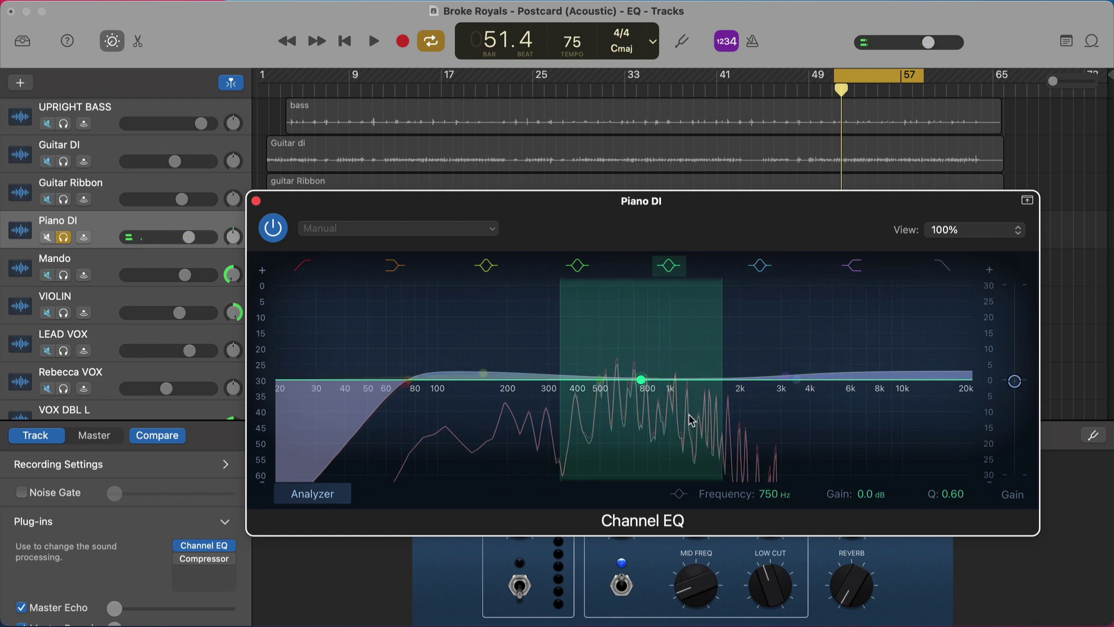
key("space")
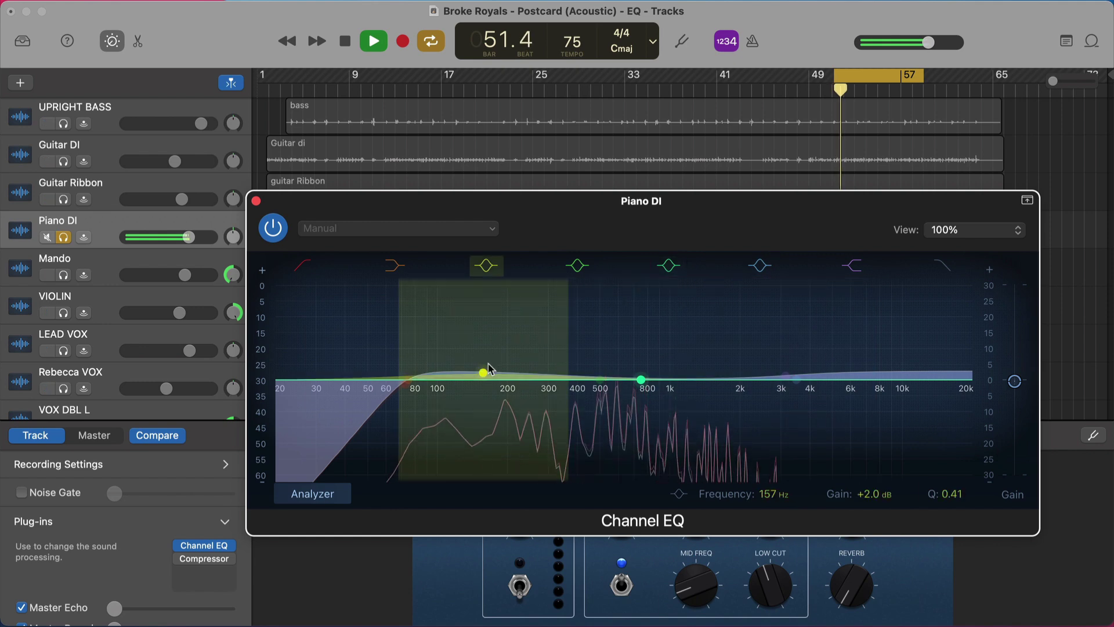
key("space")
- Examine the Channel EQ curves of the Mando, VIOLIN and LEAD VOX tracks in turn
key("Down")
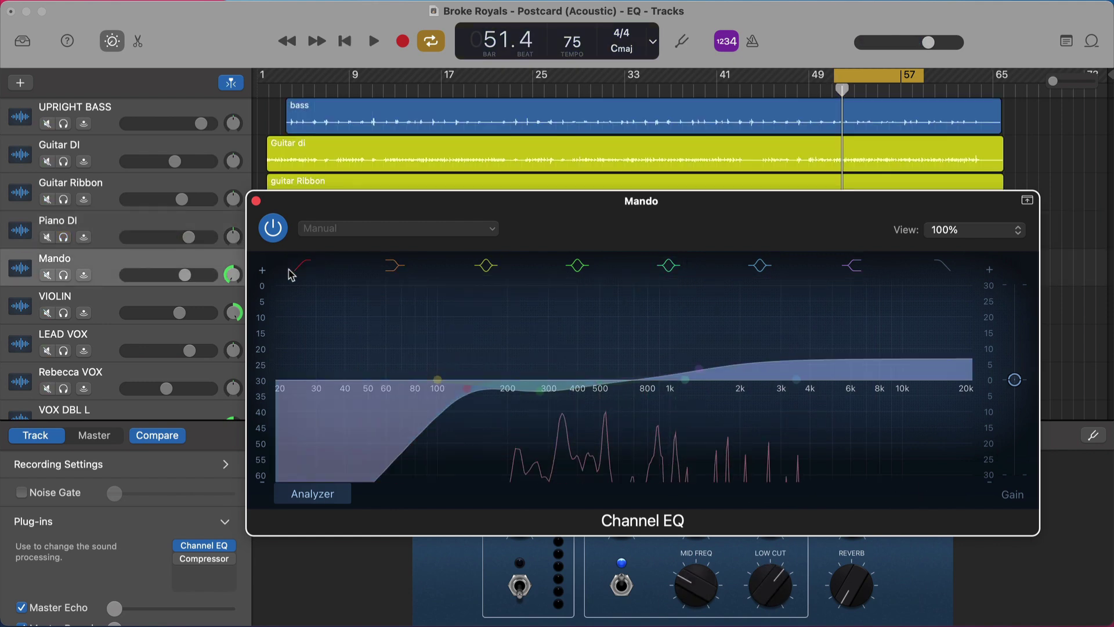
key("Down")
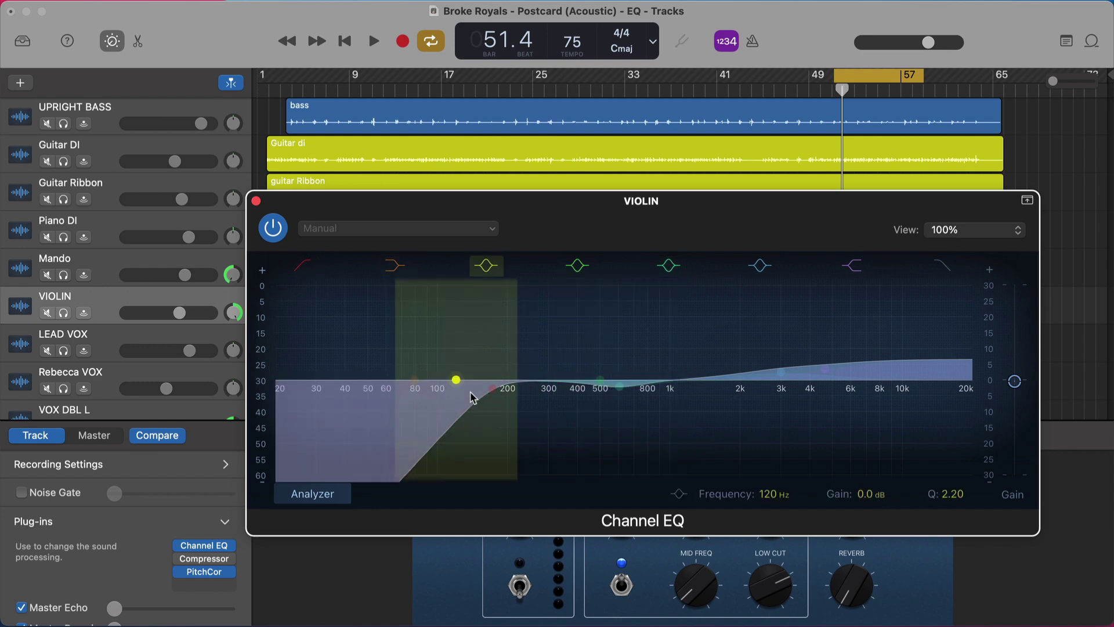
key("Down")
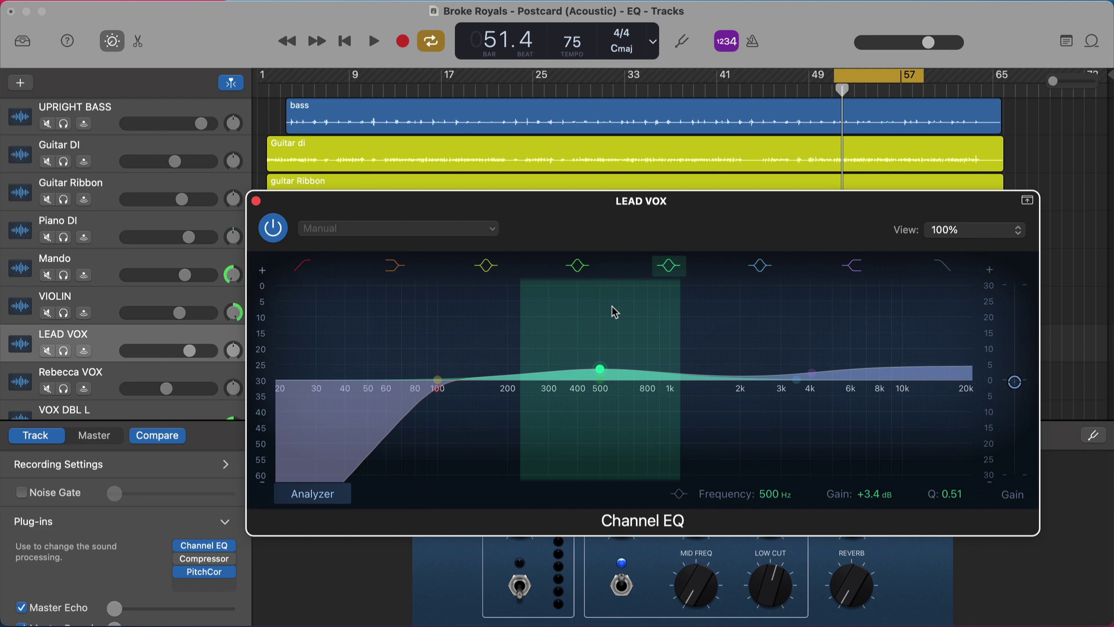
- Solo the LEAD VOX track, compare the loop with its Channel EQ active and bypassed, and clear the solo
key("s")
key("space")
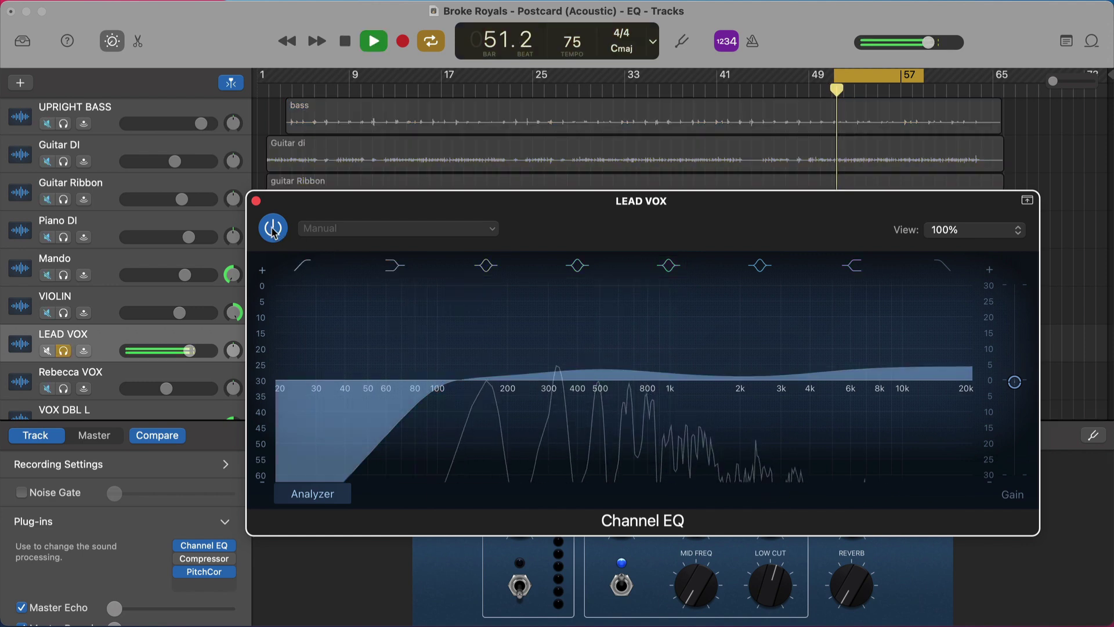
left_click(272, 230)
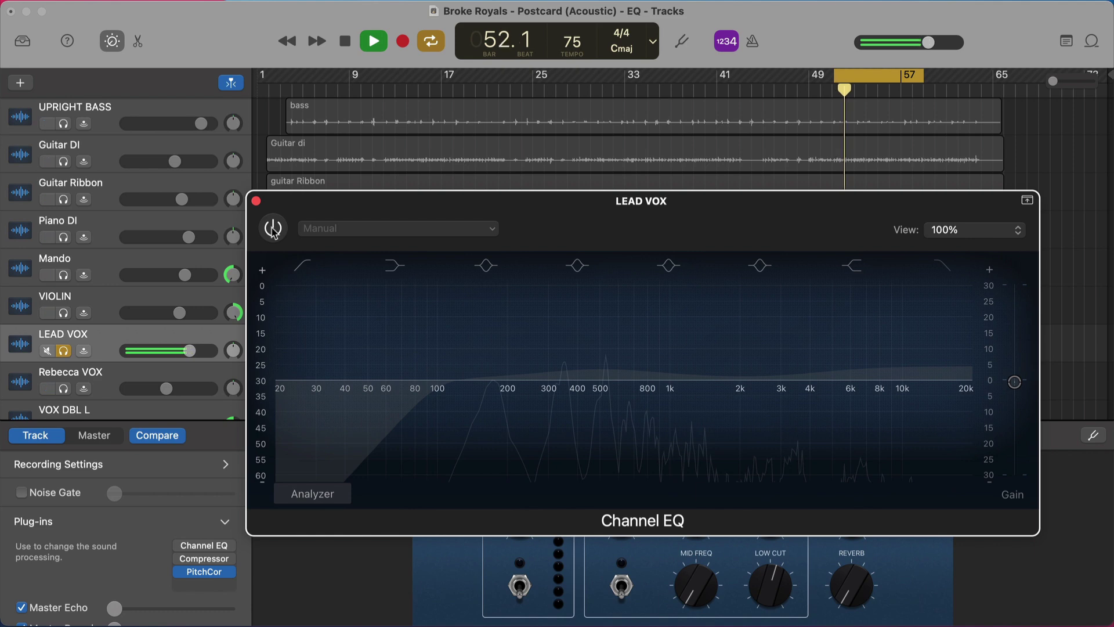
left_click(273, 228)
key("space")
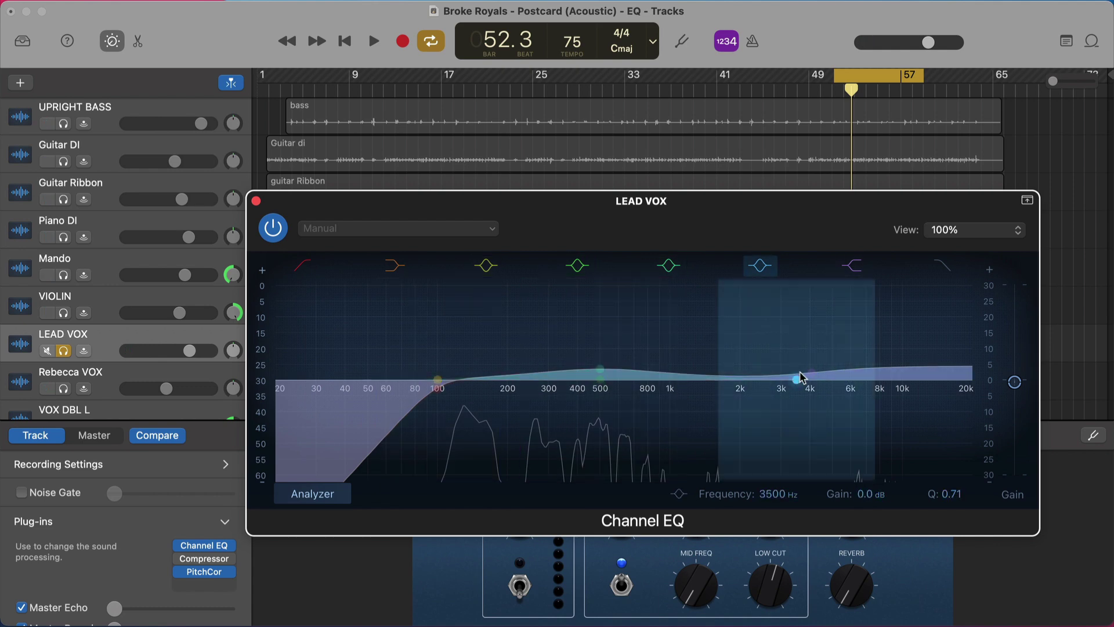
key("space")
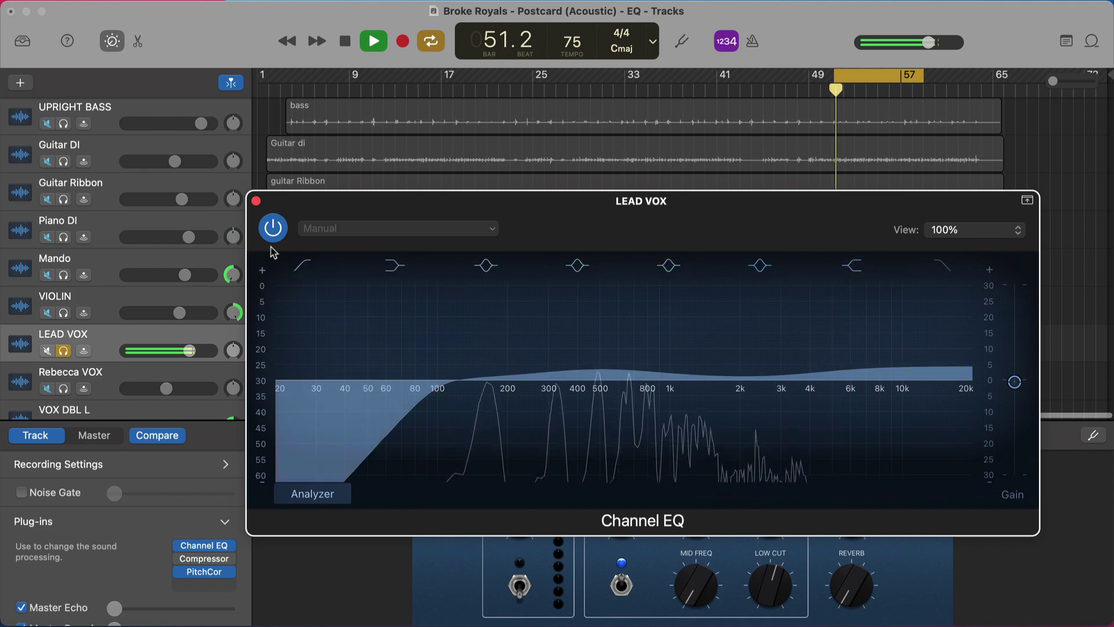
left_click(273, 230)
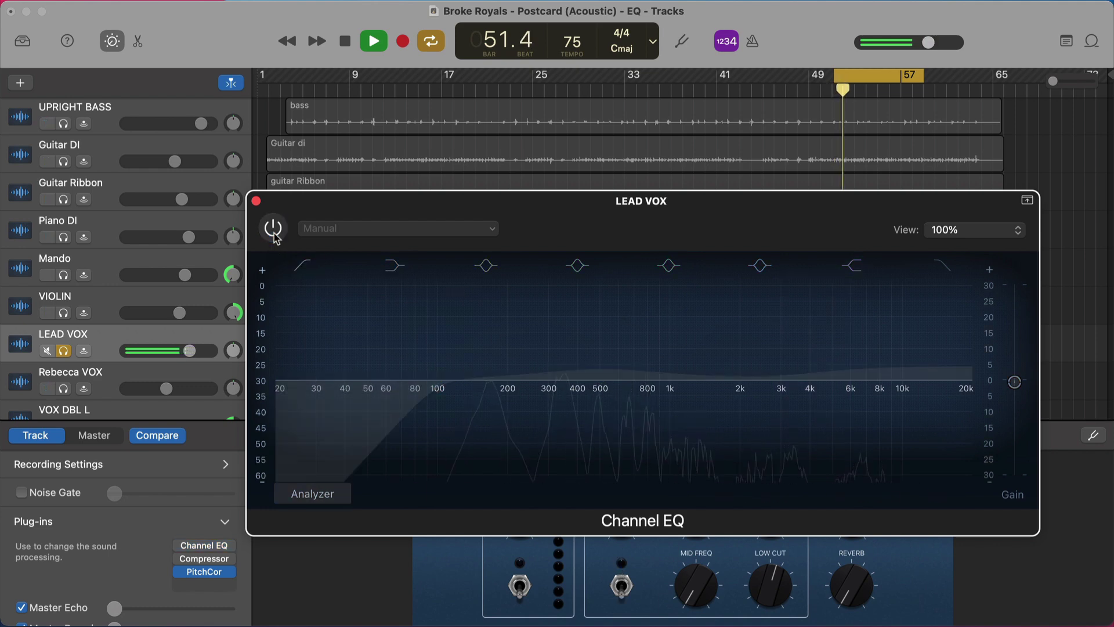
left_click(274, 229)
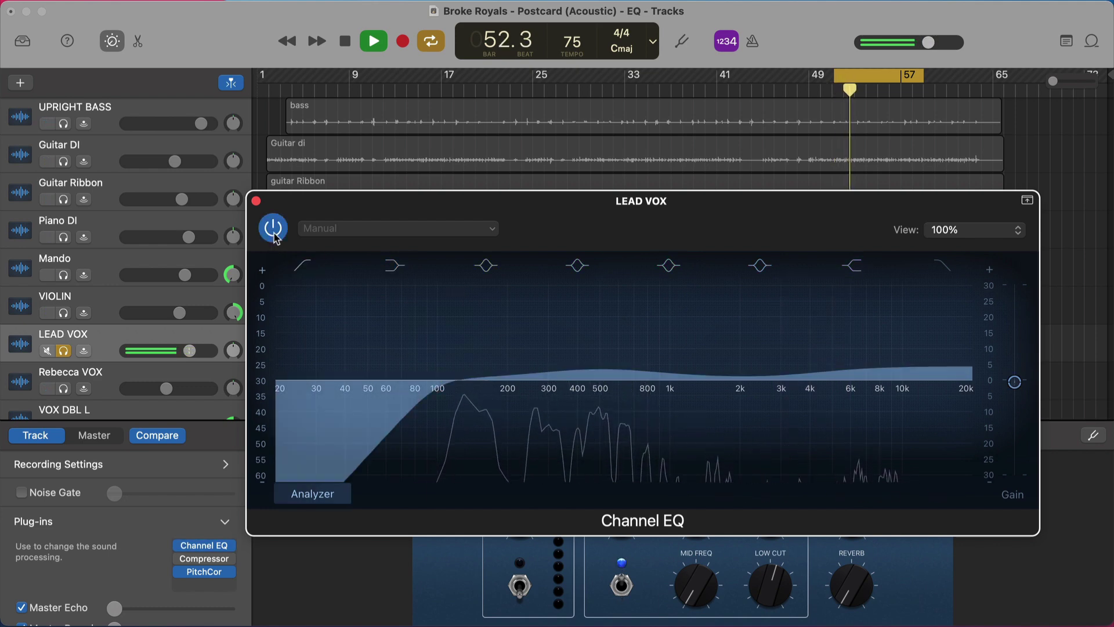
key("space")
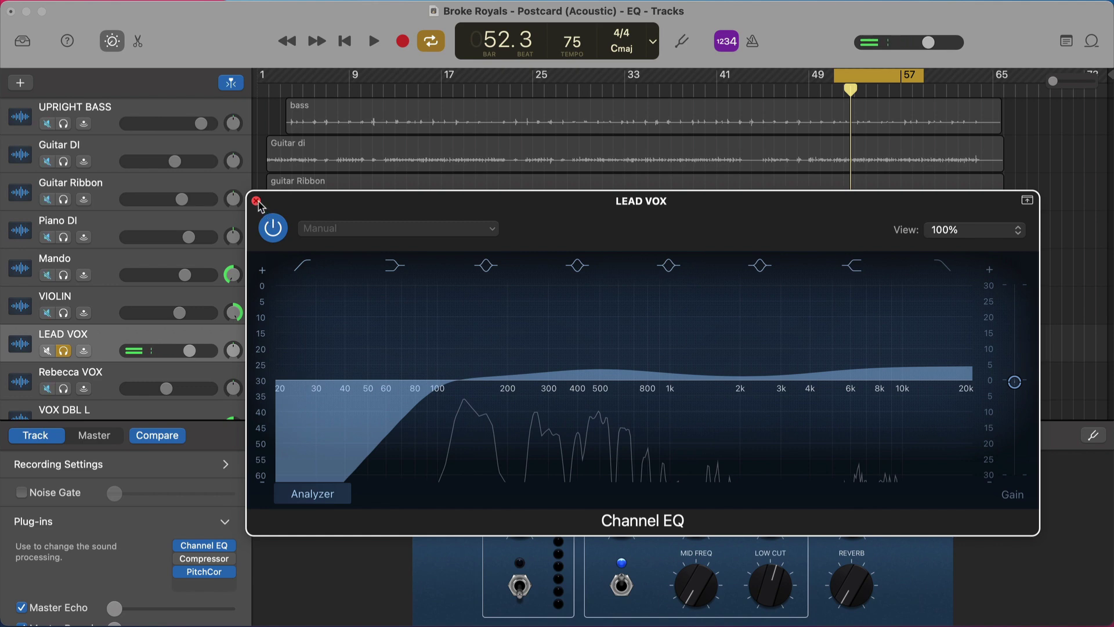
key("s")
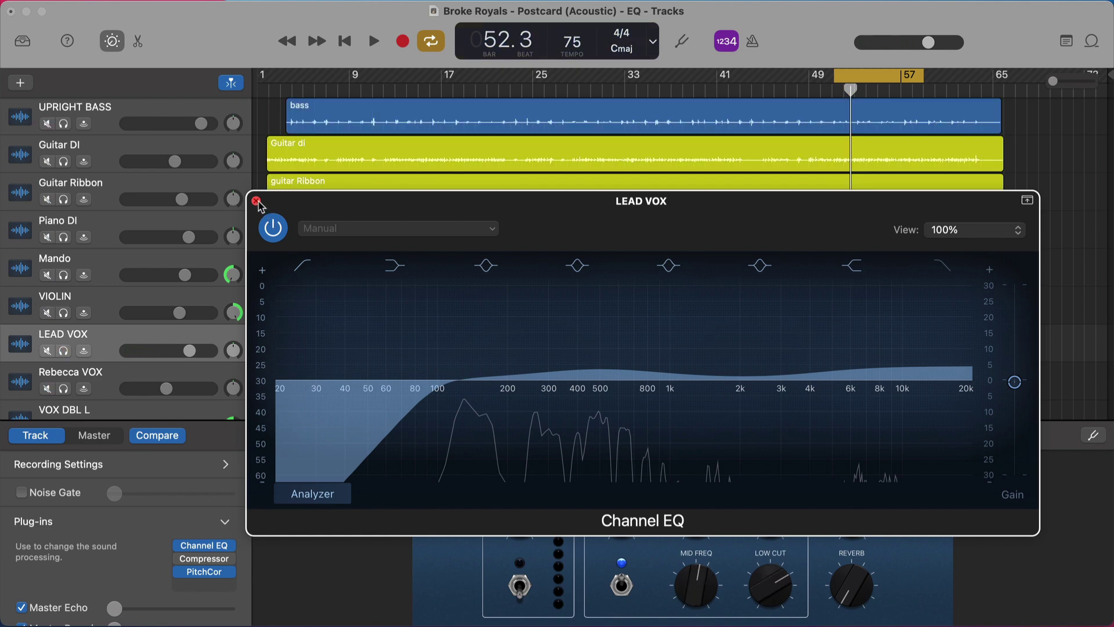
- Examine the EQ curves of the vocal track below LEAD VOX and both doubles, playing VOX DBL L and VOX DBL R soloed together
key("Down")
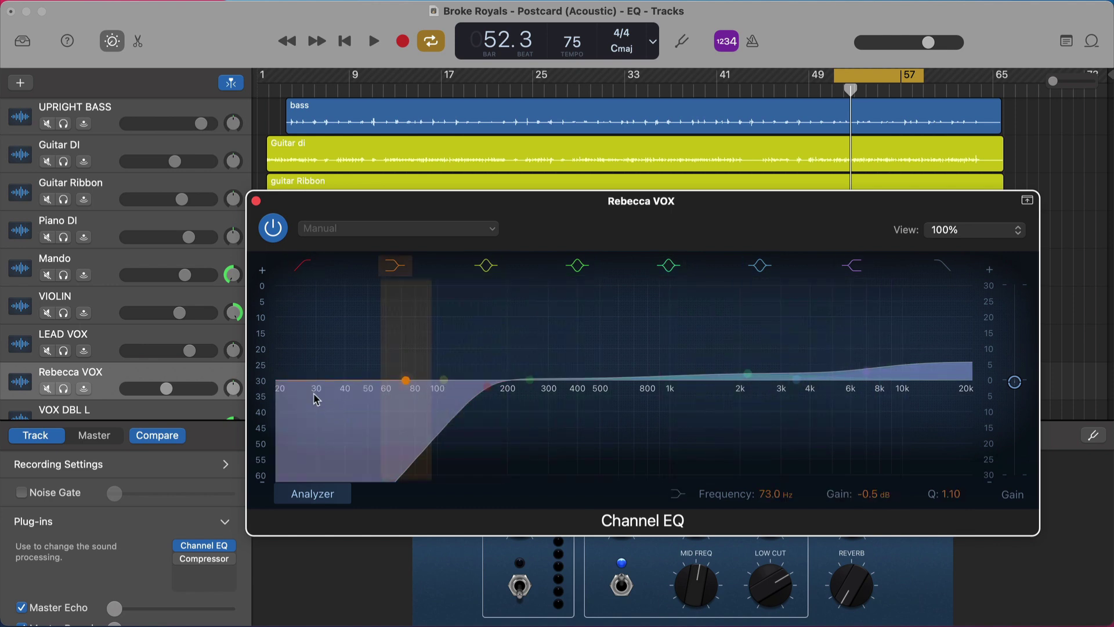
key("Down")
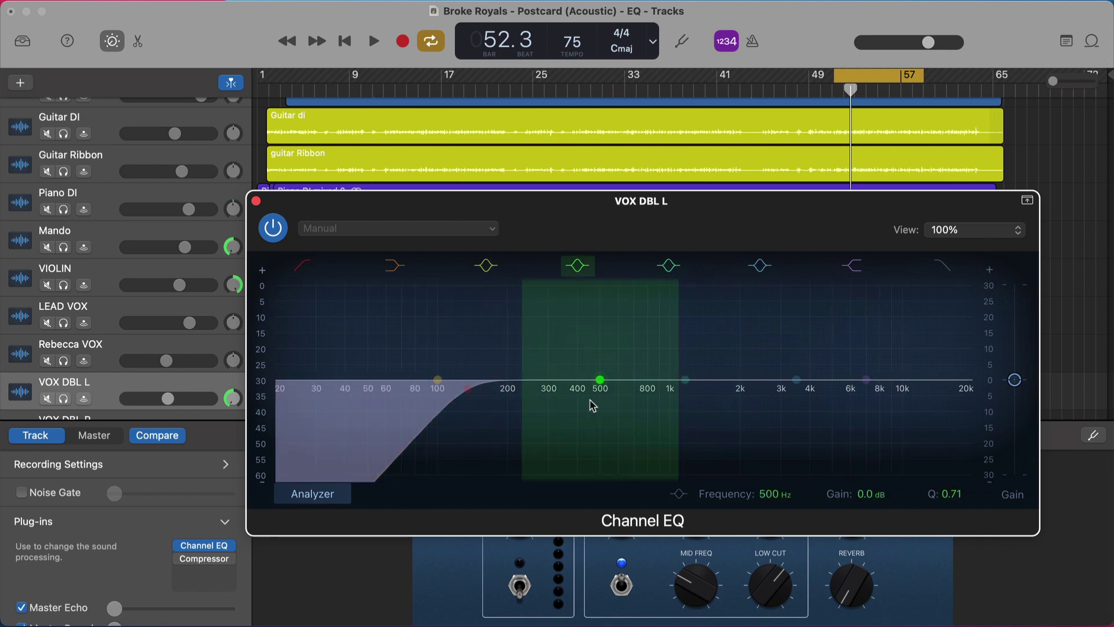
key("s")
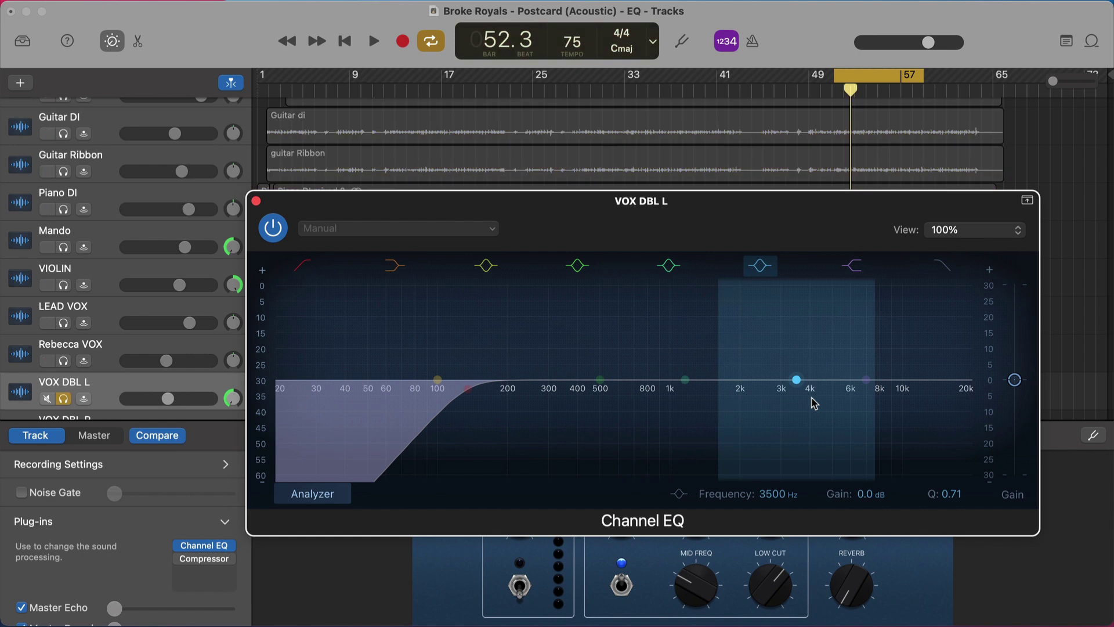
key("Down")
key("space")
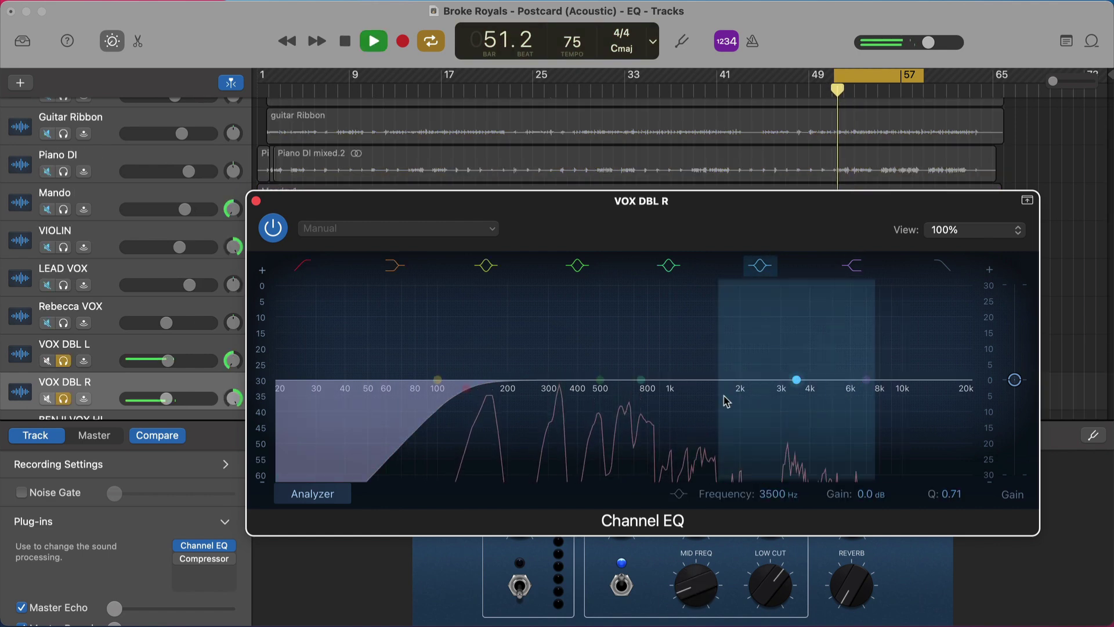
key("space")
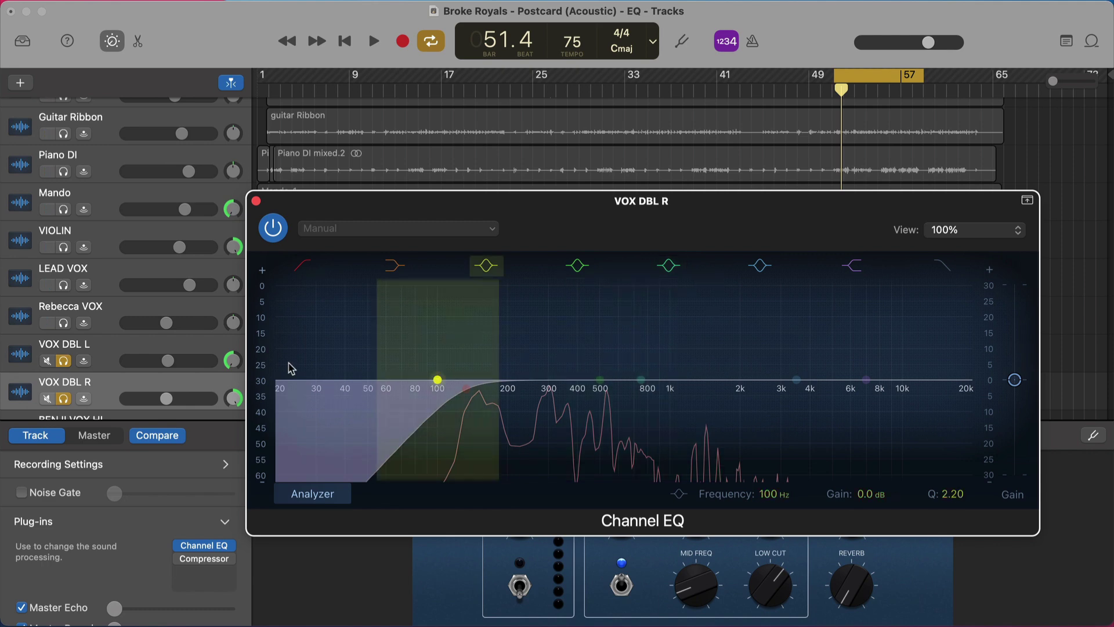
- Play LEAD VOX soloed together with VOX DBL L and VOX DBL R, and clear the three solos
left_click(64, 285)
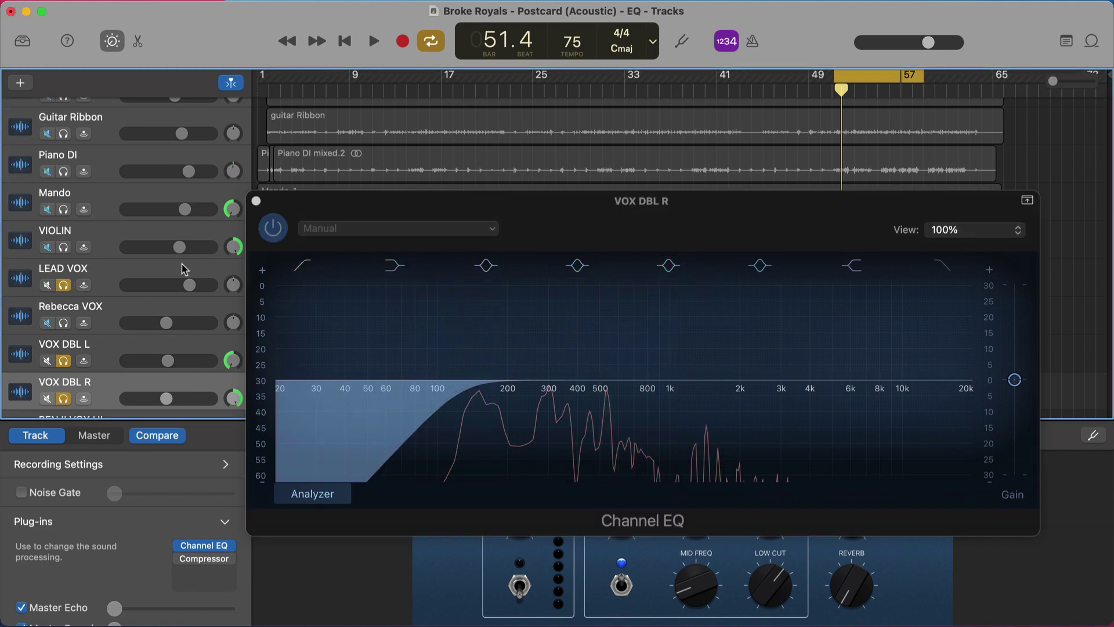
left_click(124, 271)
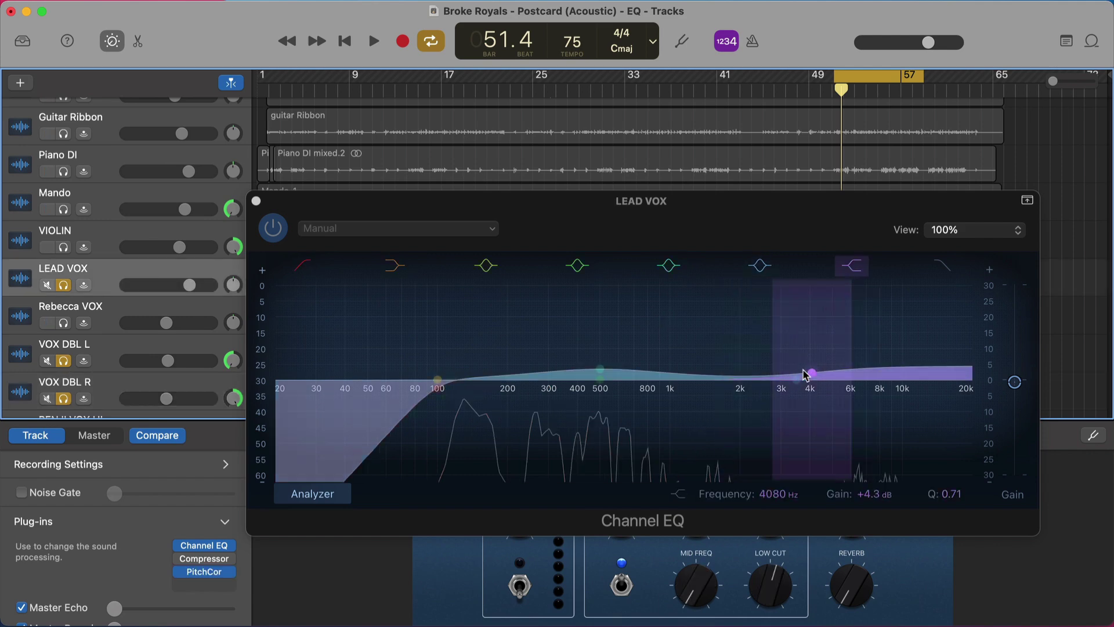
key("space")
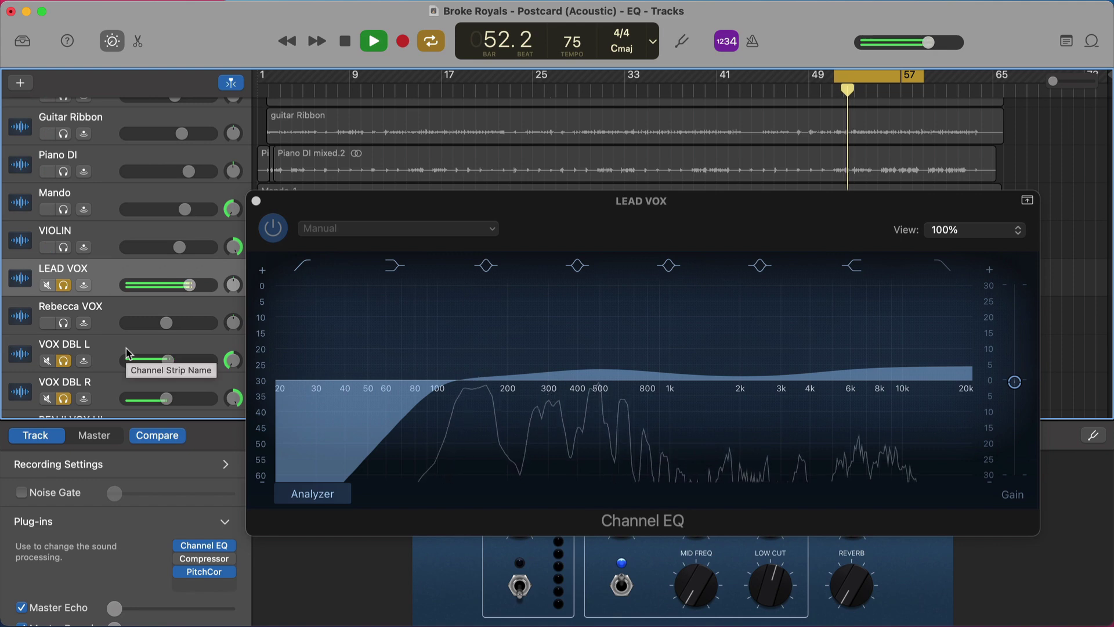
key("space")
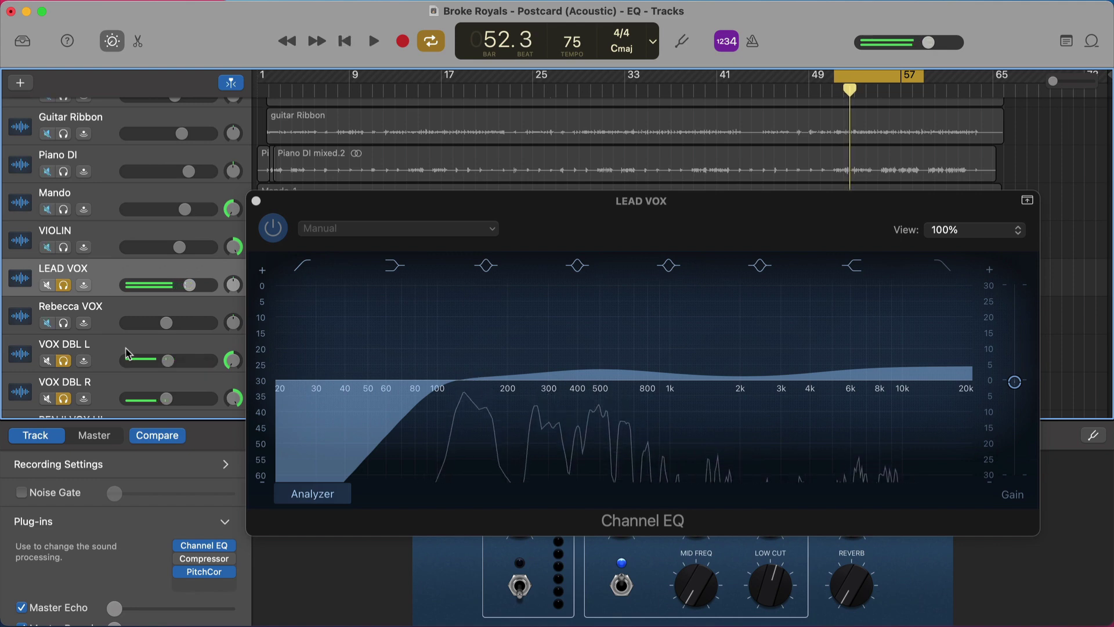
left_click(64, 285)
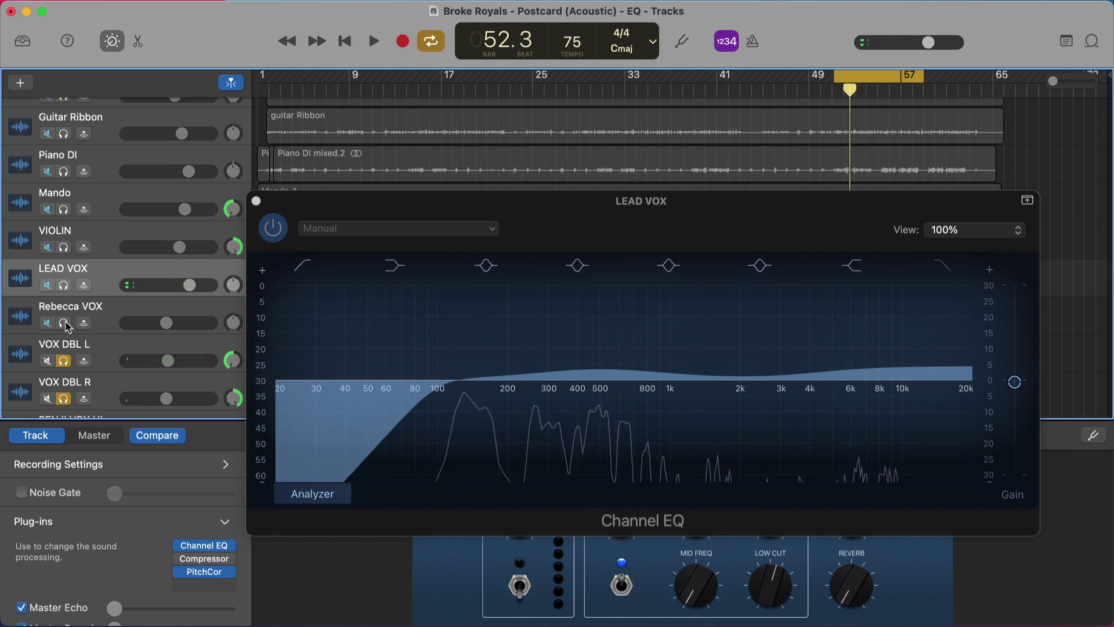
left_click(64, 362)
left_click(65, 399)
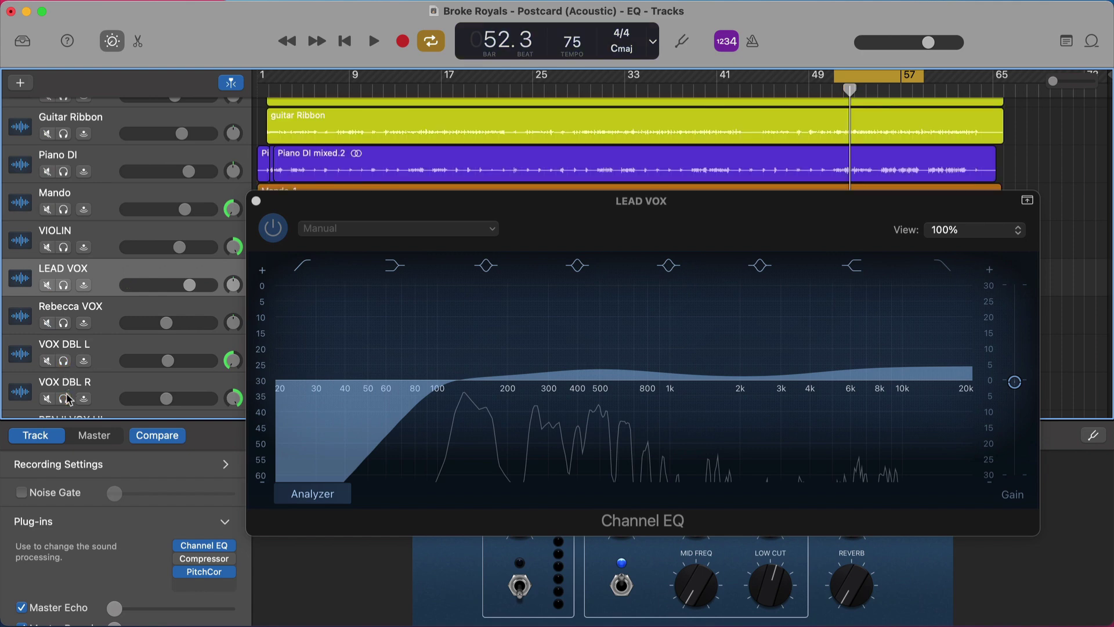
- Examine the Channel EQ curves of VOX DBL R and the HI, MID and LO backing vocal tracks in turn
left_click(107, 397)
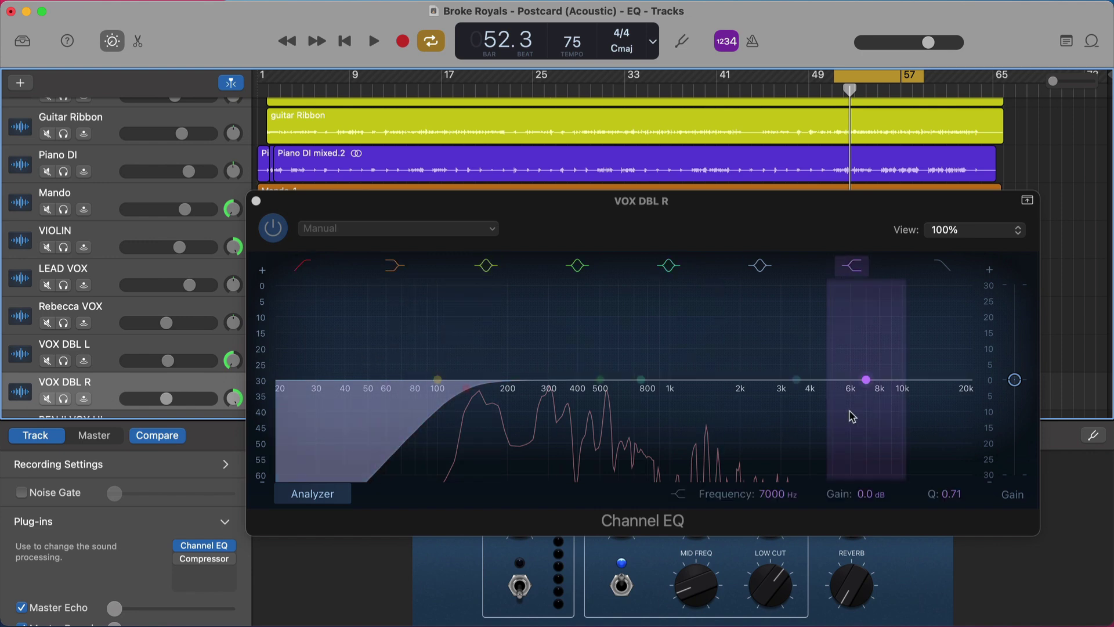
key("Down")
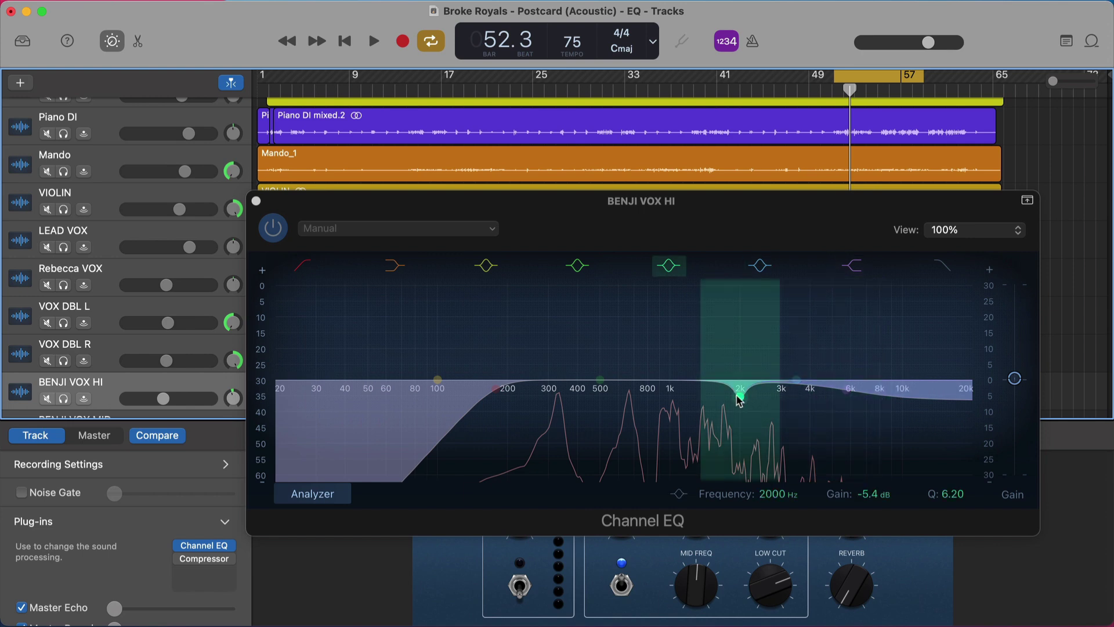
key("Down")
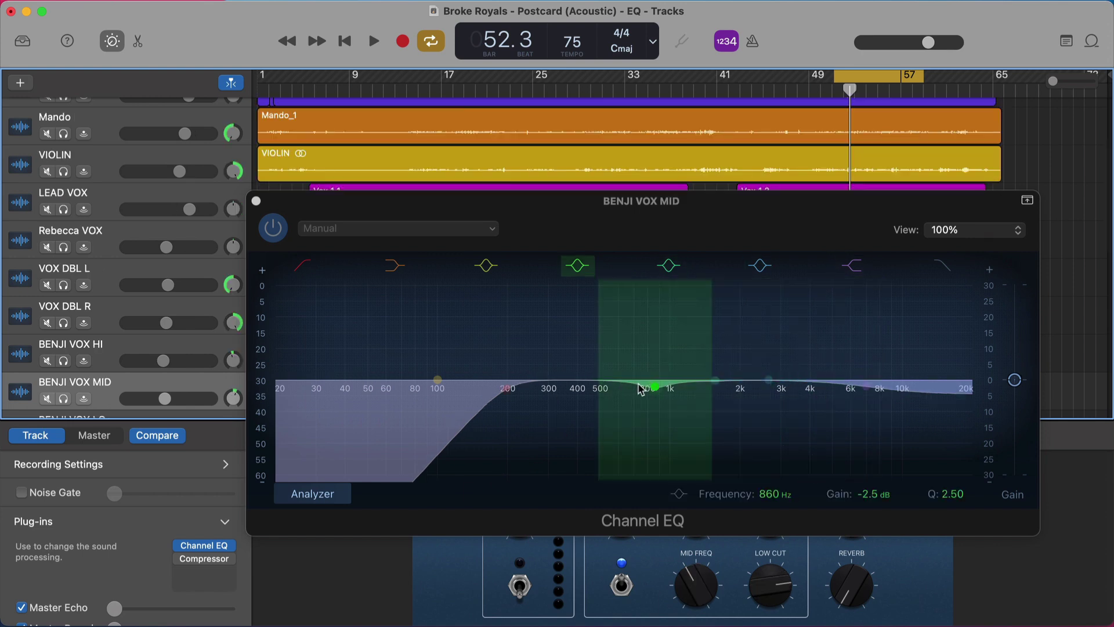
key("Down")
- Solo the LO backing vocal track, audition its 2640 Hz EQ cut at -12.1 dB, and return the cut to a shallower depth
left_click(767, 409)
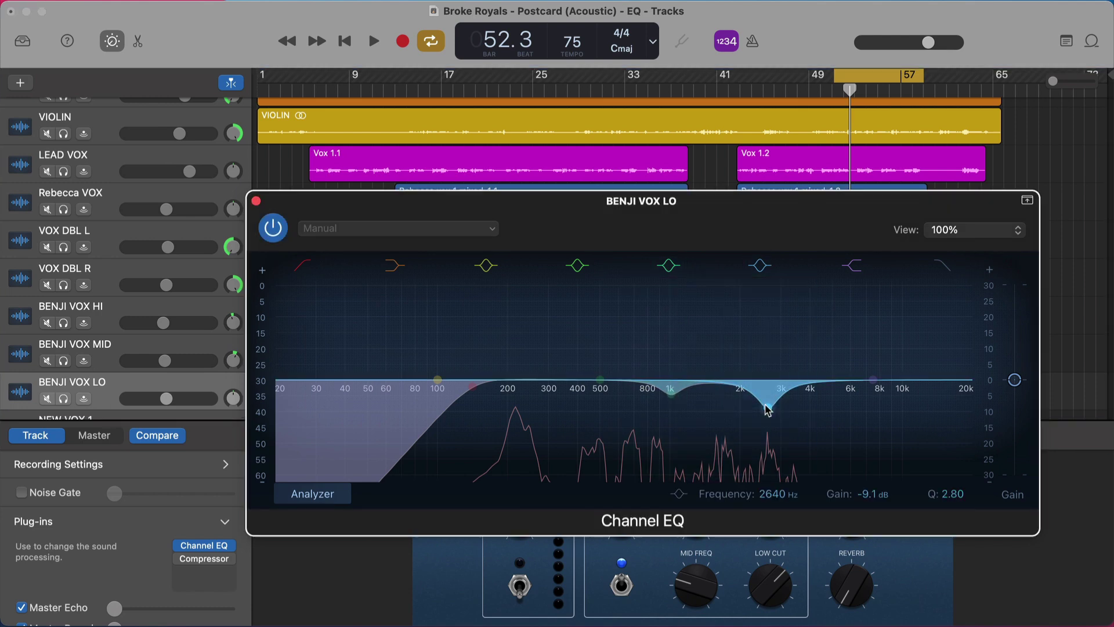
key("s")
key("space")
left_click_drag(767, 409, 790, 419)
key("space")
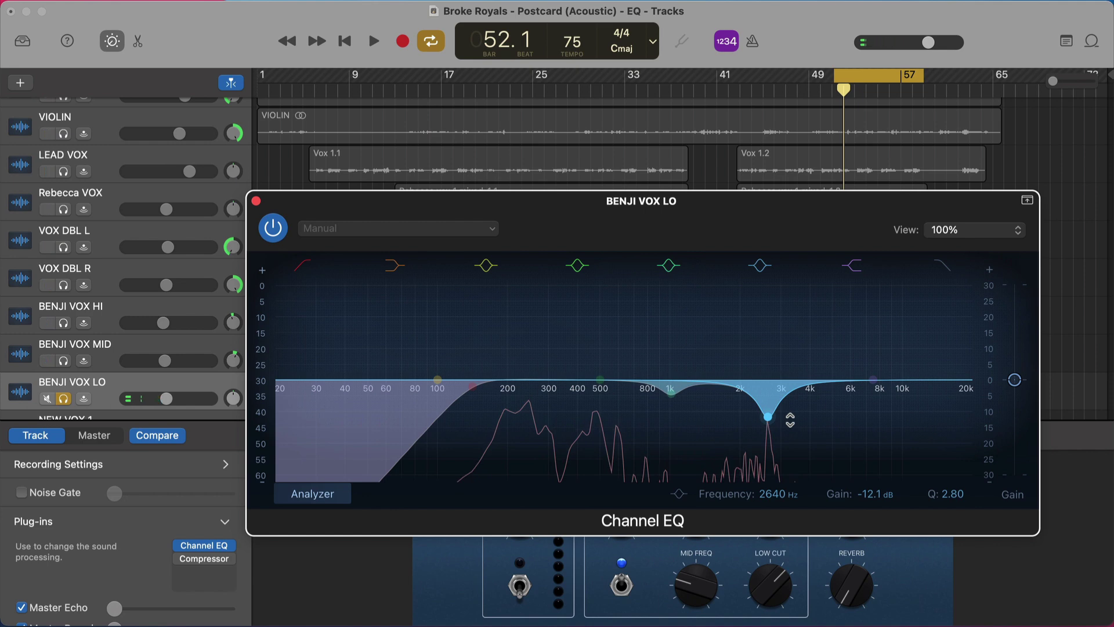
left_click_drag(768, 417, 768, 408)
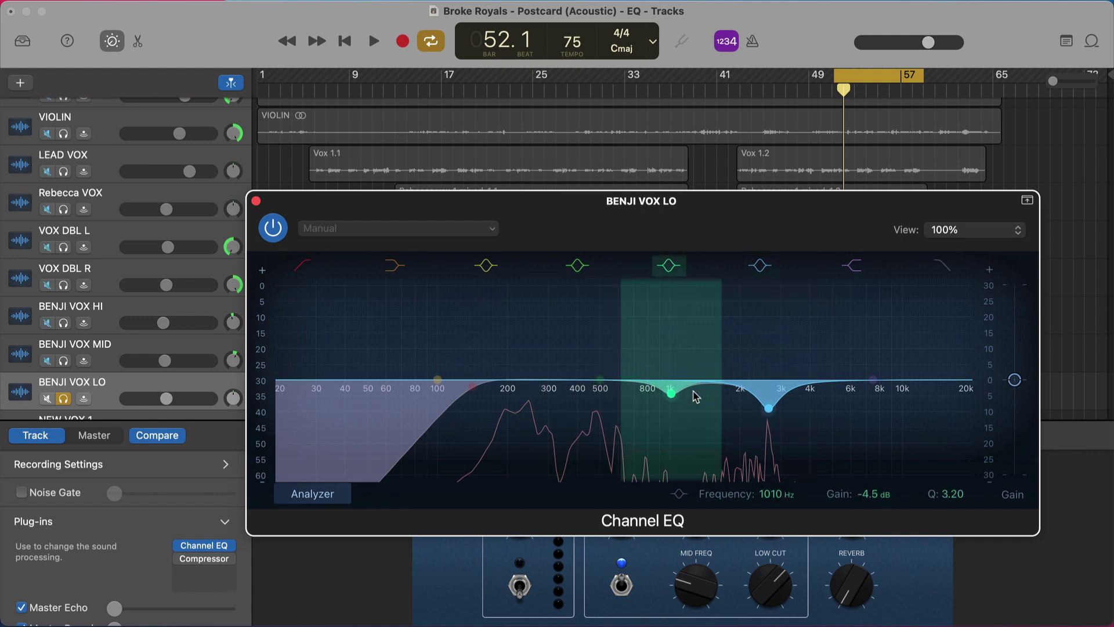
- Compare the Channel EQ curves of the MID, HI and LO backing vocal tracks, and clear the solo on the LO track
key("Up")
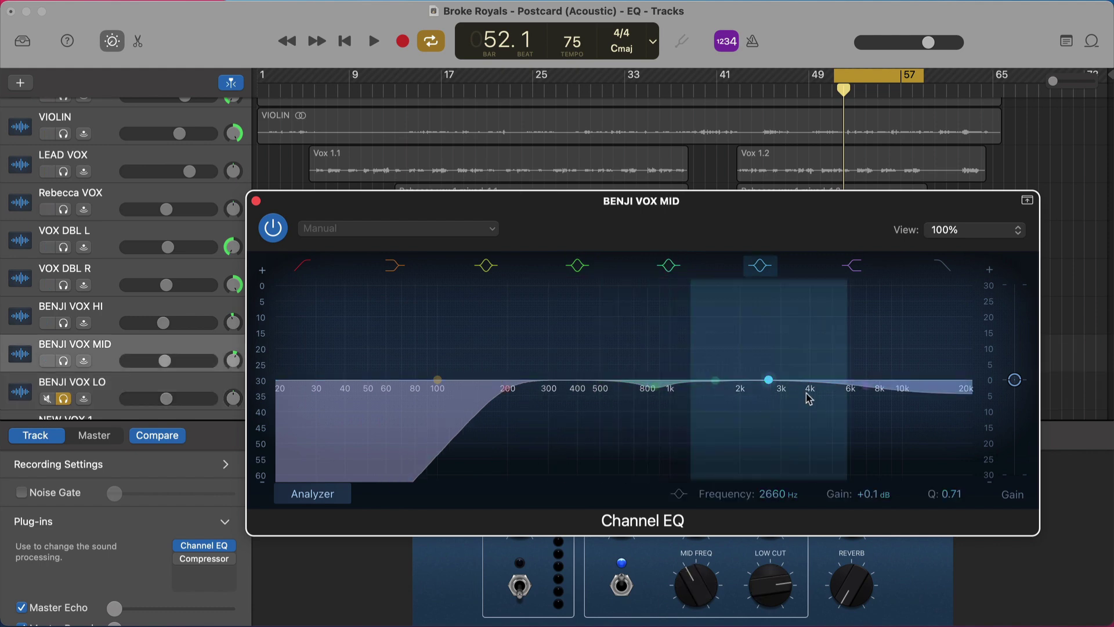
key("Up")
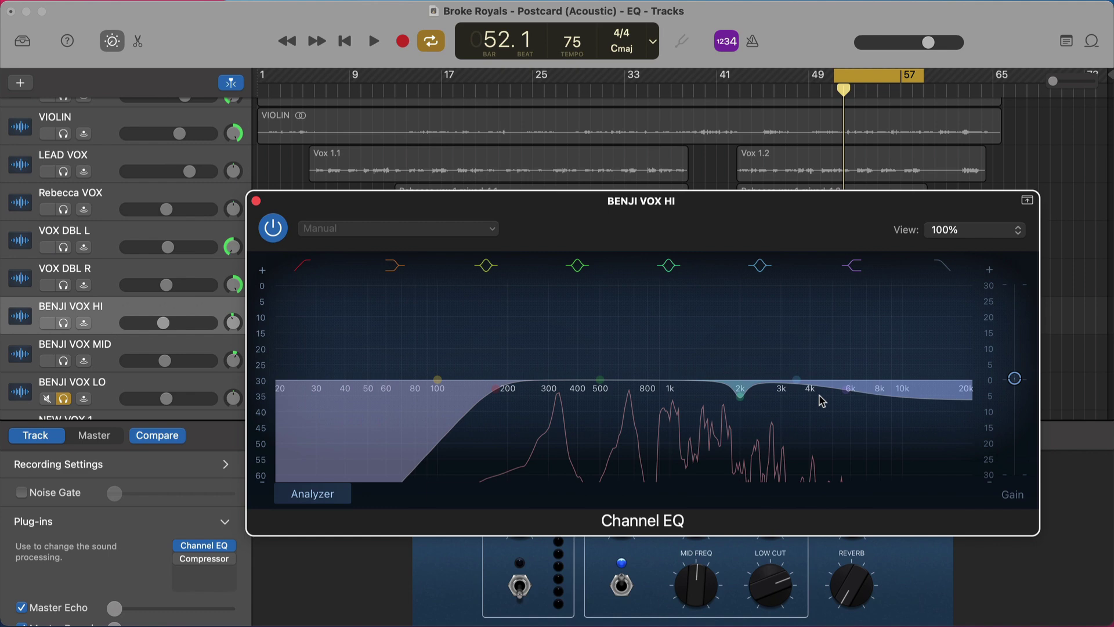
key("Down")
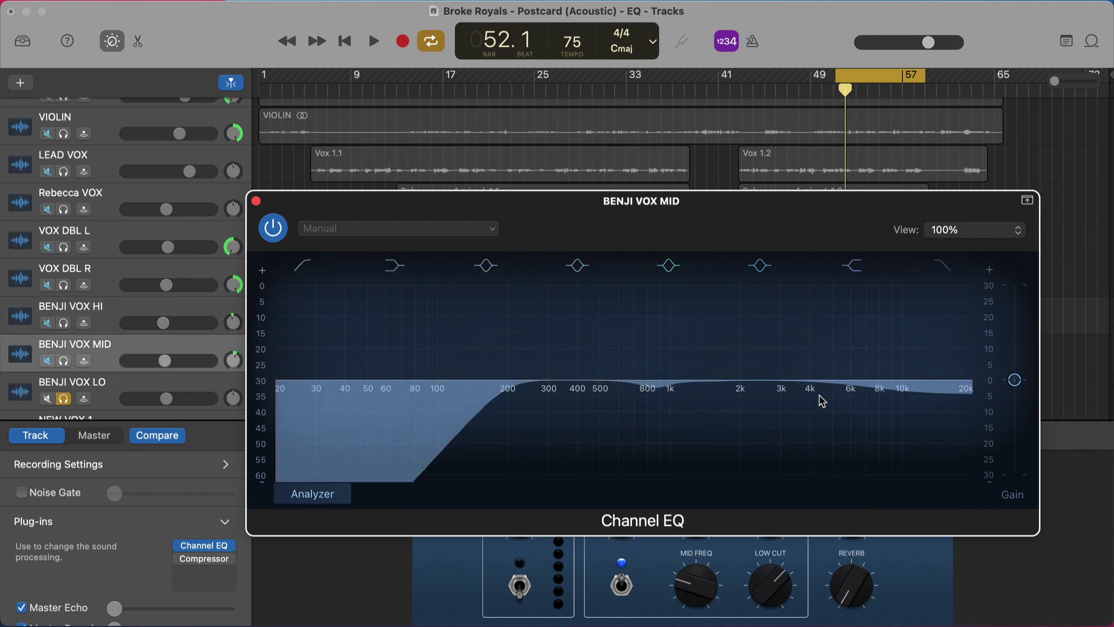
key("Down")
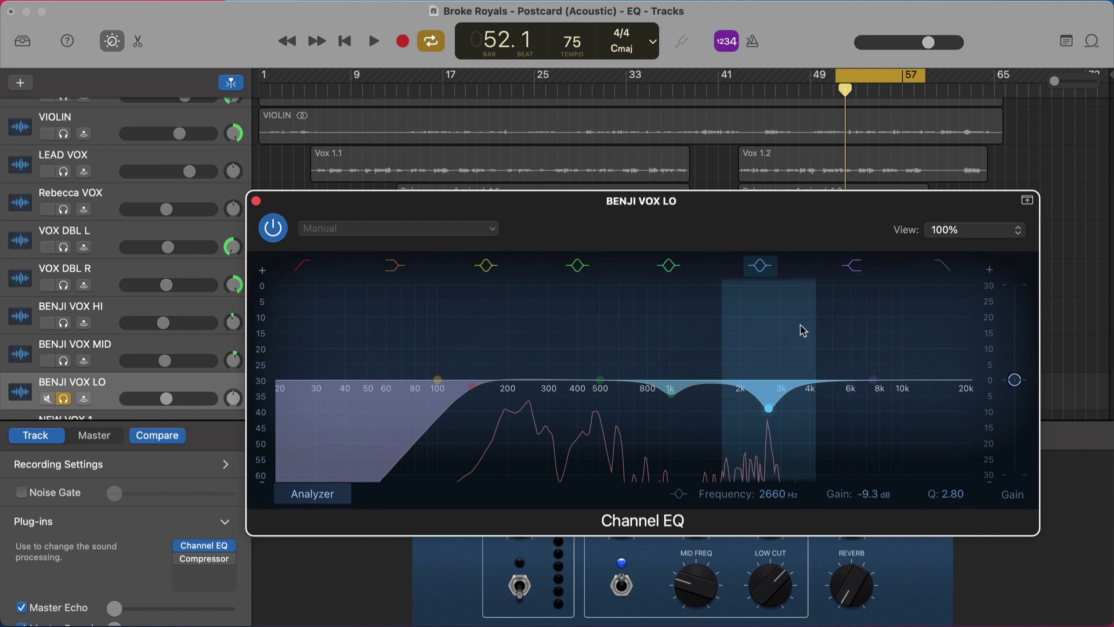
key("s")
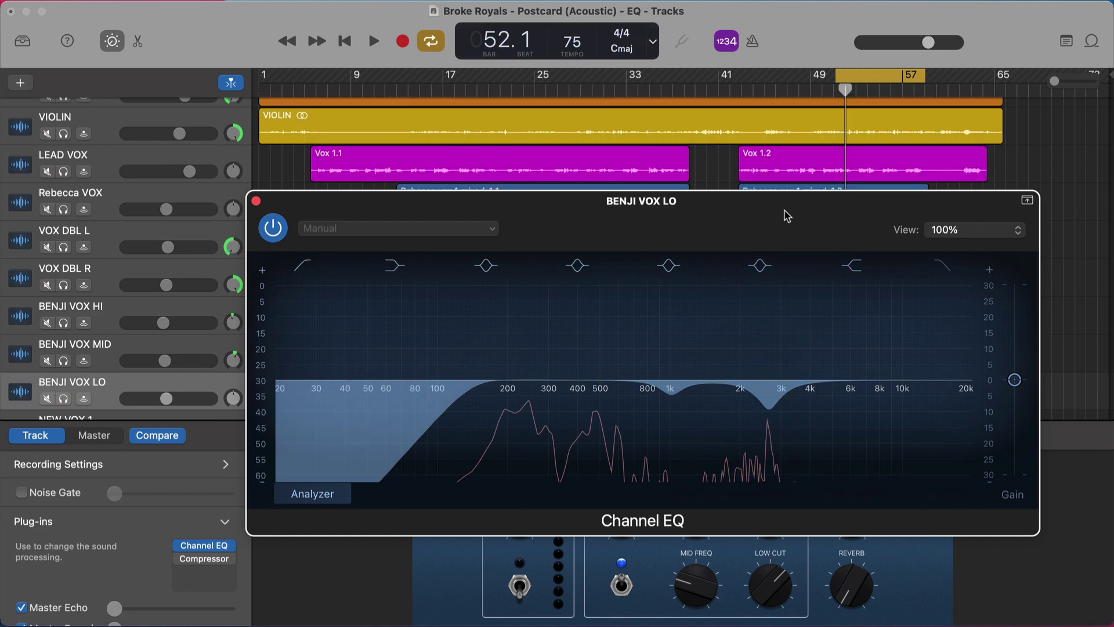
- Examine the Channel EQ curves of NEW VOX 1, NEW VOX 2, NEW VOX 3 and NEW VOX LO in turn
key("Down")
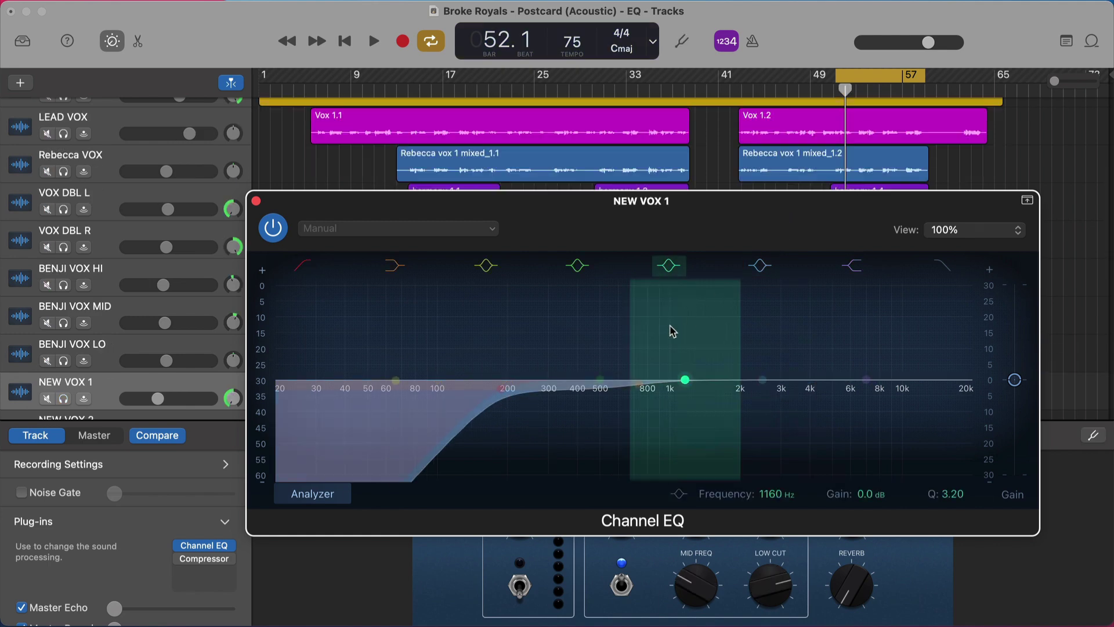
key("Down")
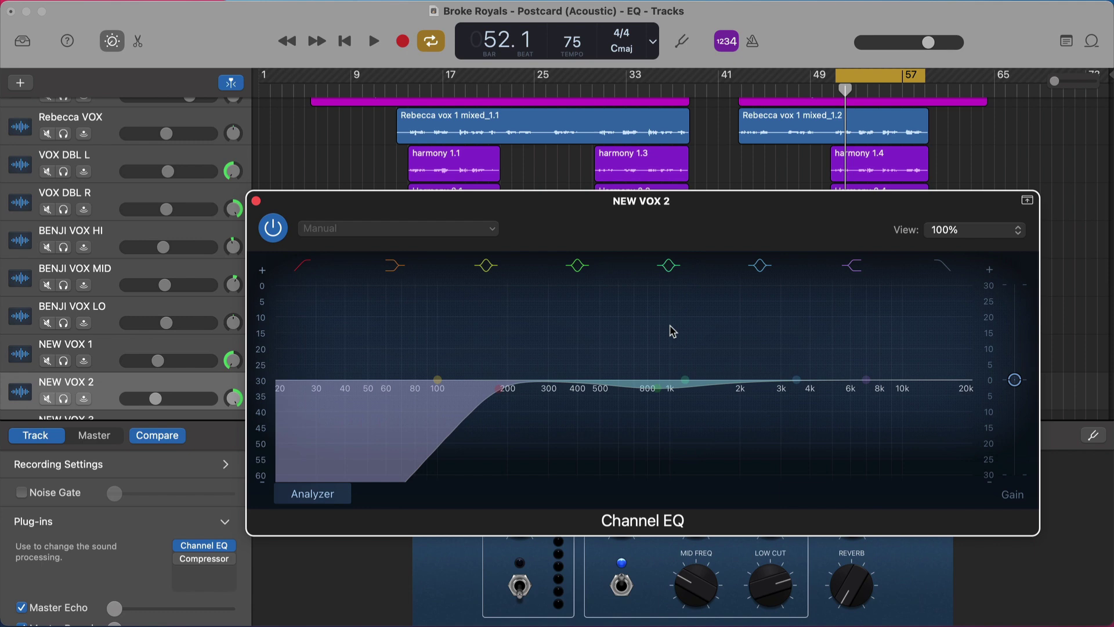
key("Up")
key("Down")
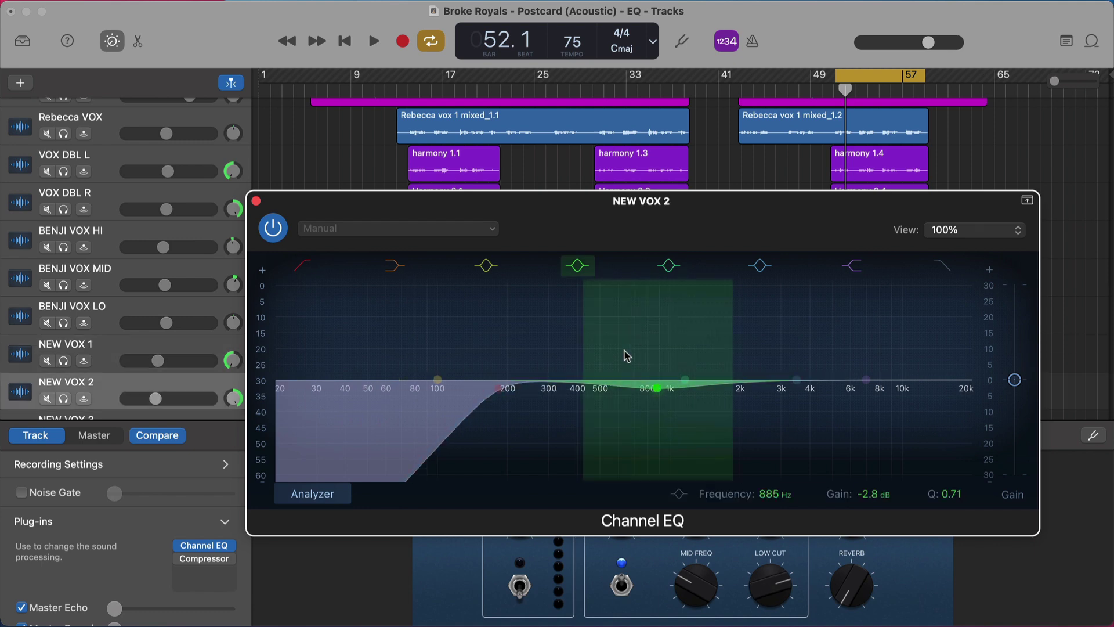
key("Down")
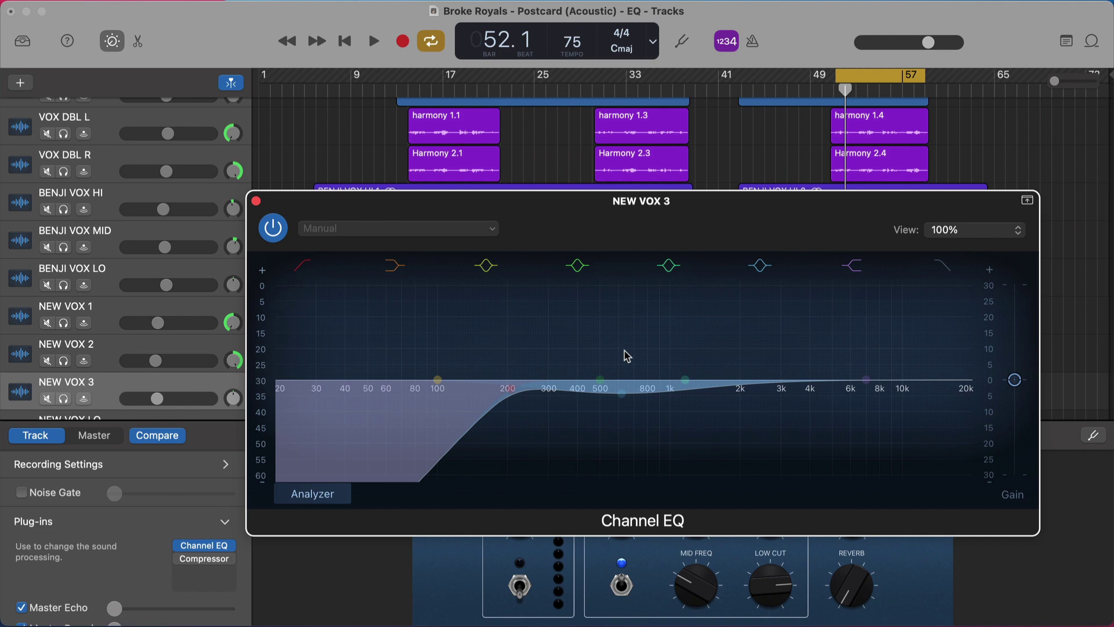
key("Down")
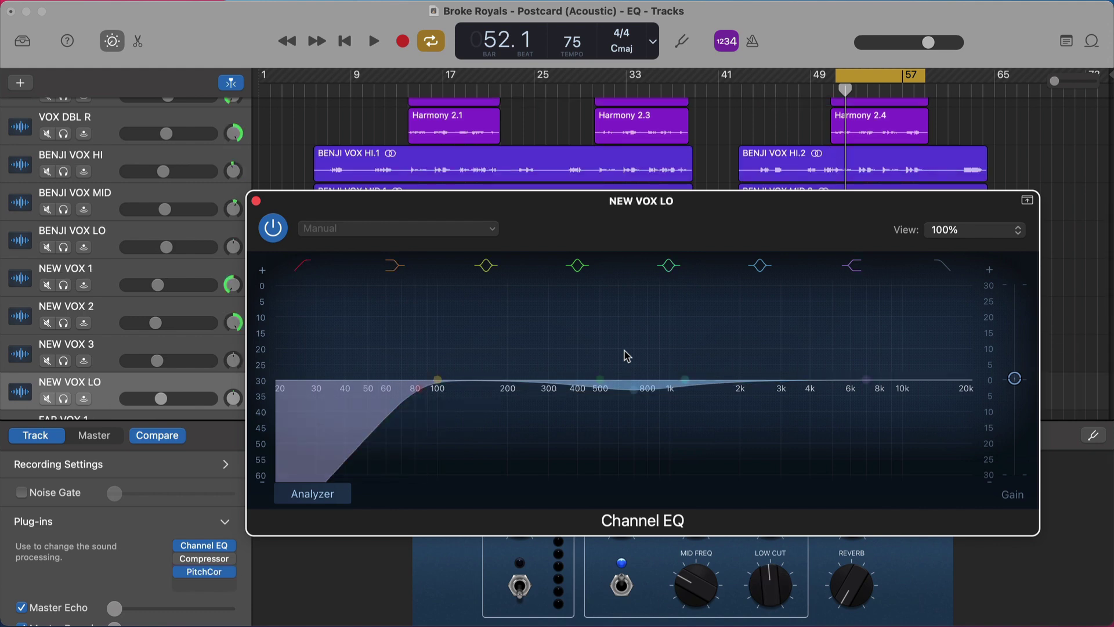
- Examine the Channel EQ curves of FAR VOX 1 through FAR VOX 4 and OOH1 through OOH3 in turn
key("Down")
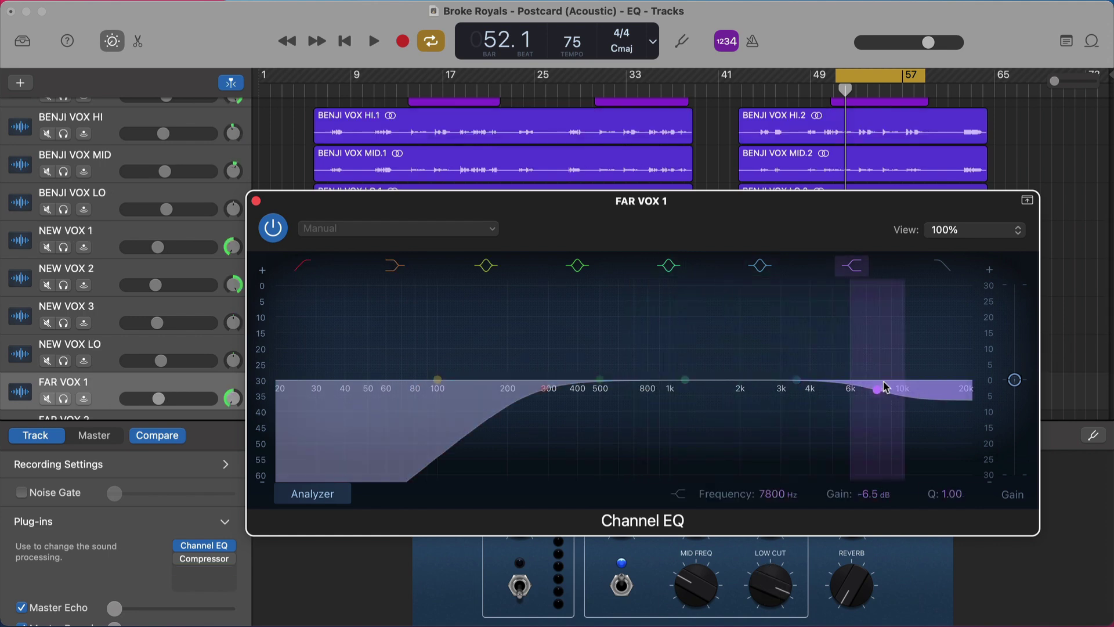
key("Down")
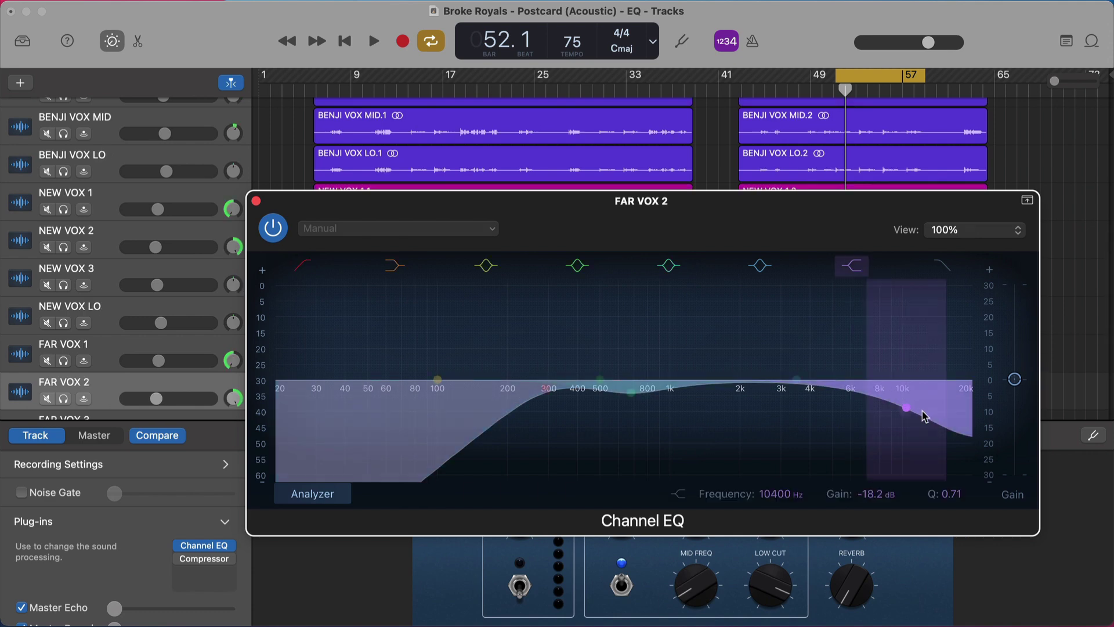
key("Down")
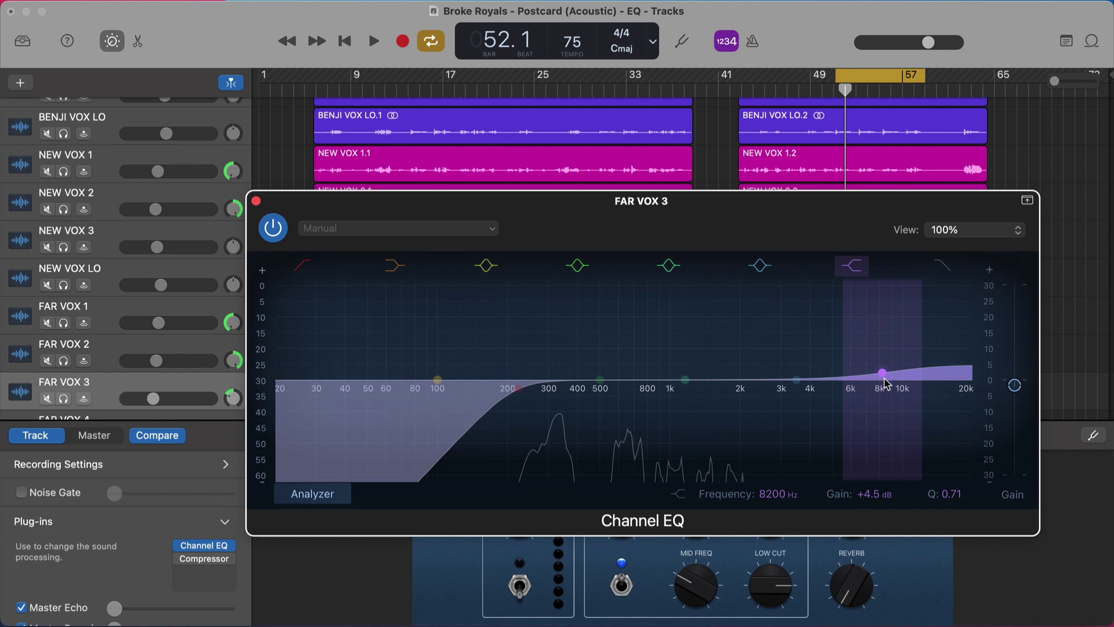
key("Down")
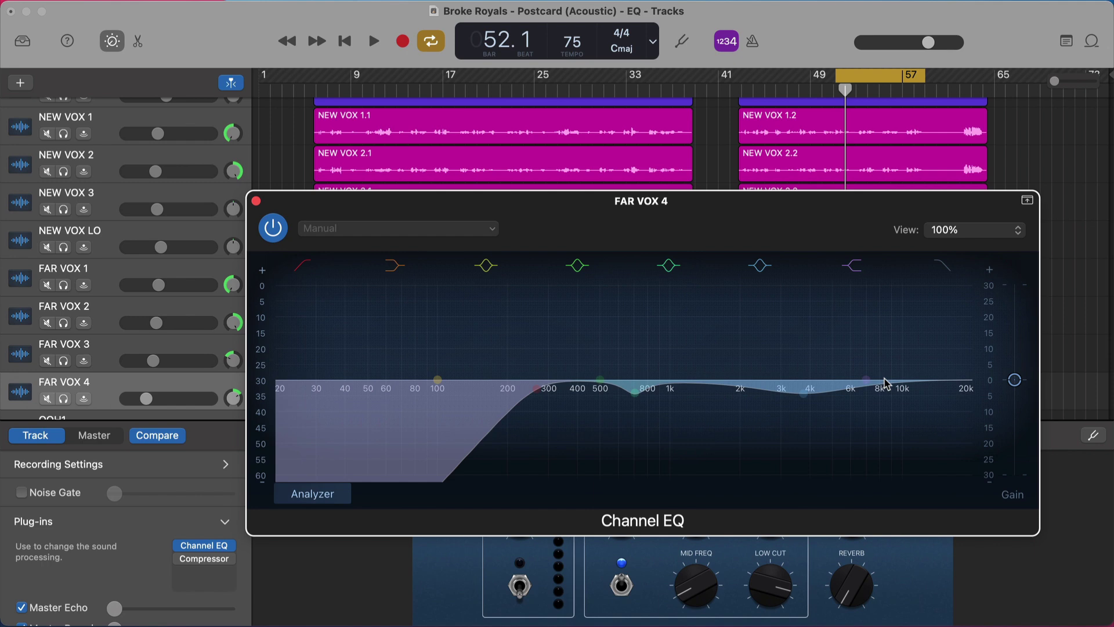
key("Down")
key("Down")
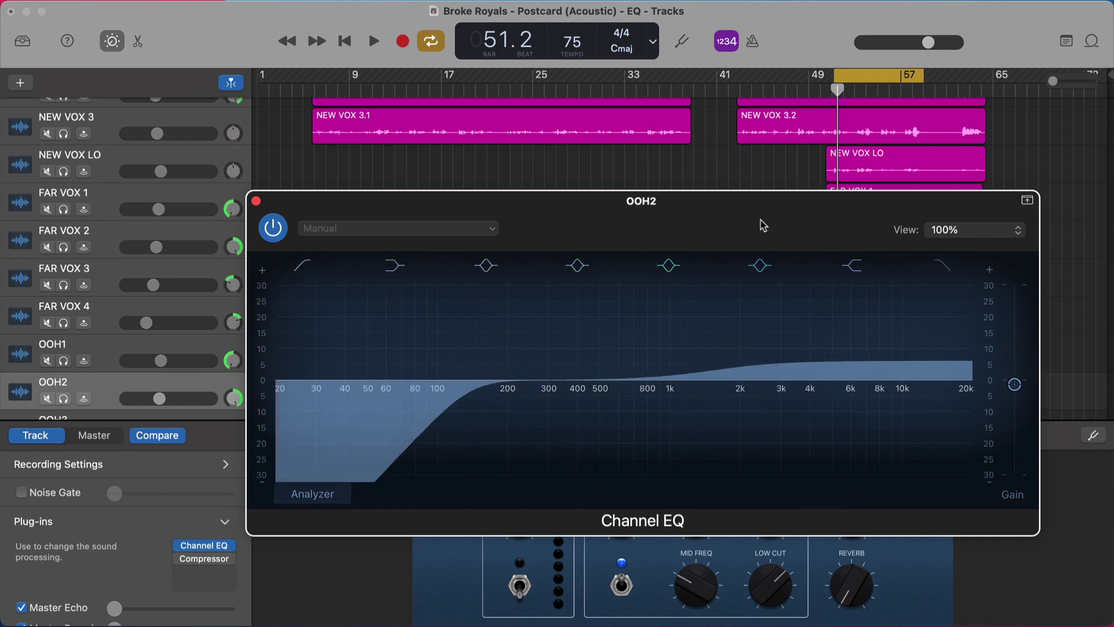
key("Down")
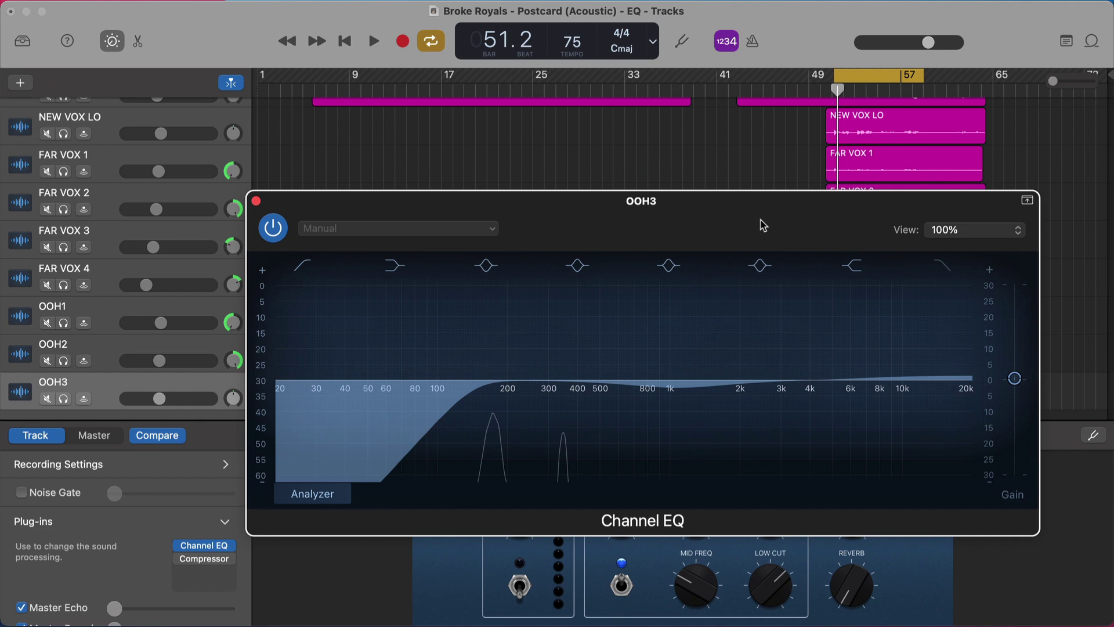
- Play OOH2 soloed with its Channel EQ bypassed and re-enabled for comparison, clear the solo, and close the EQ window
key("Up")
key("s")
key("space")
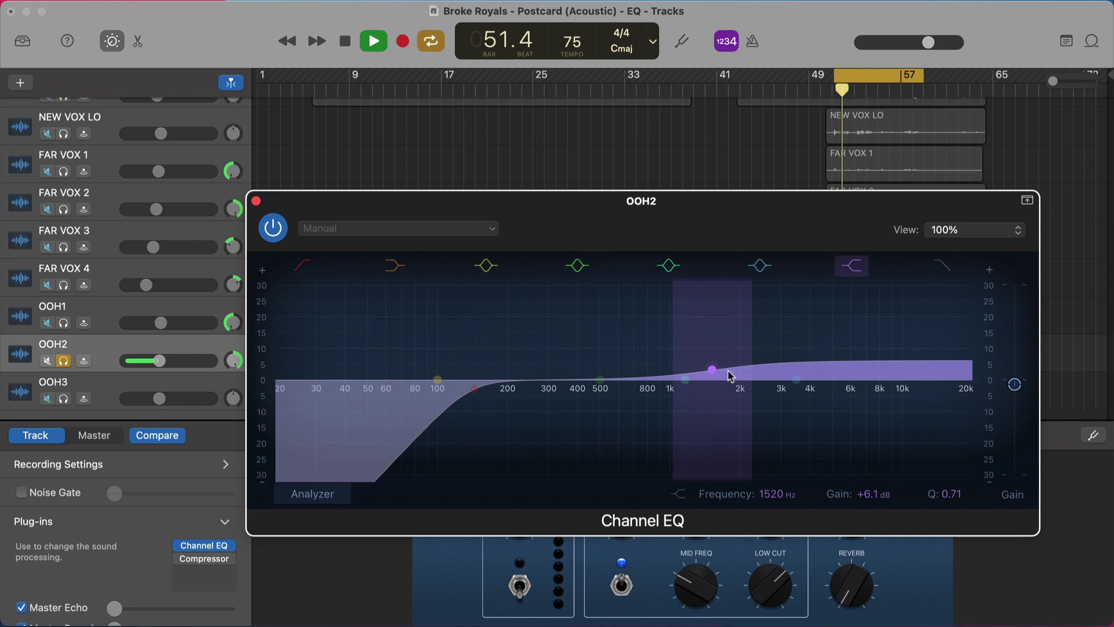
left_click(272, 228)
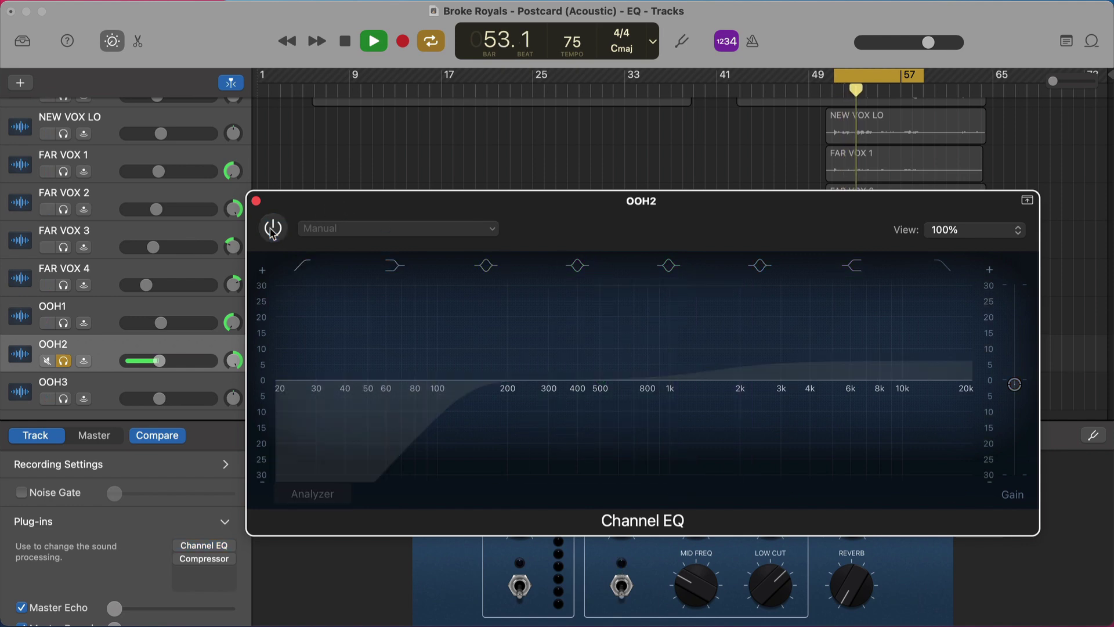
left_click(272, 228)
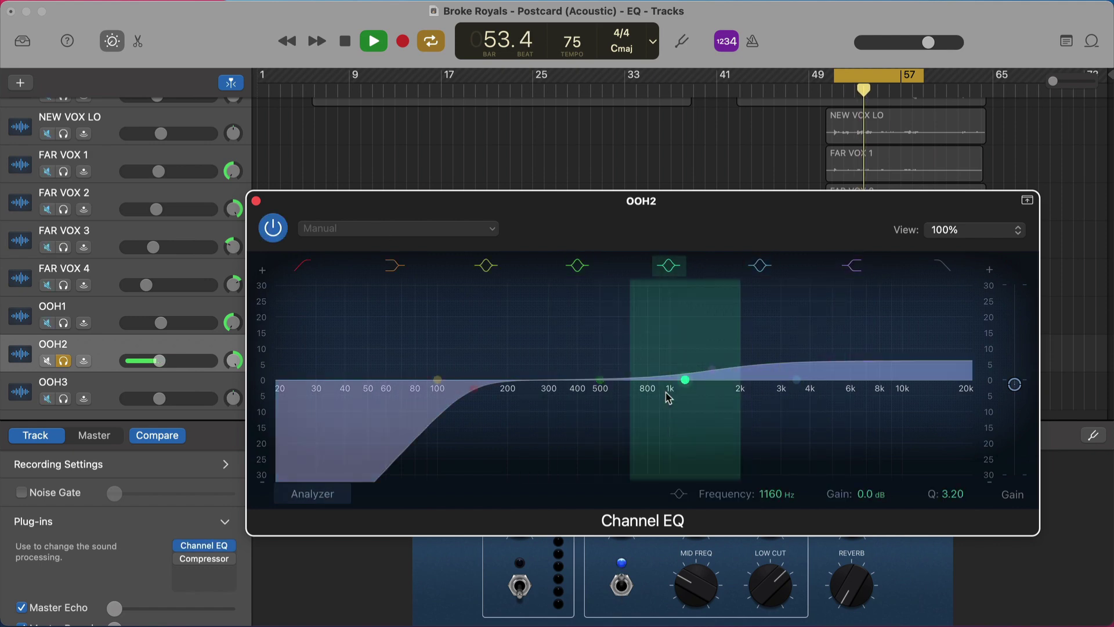
key("space")
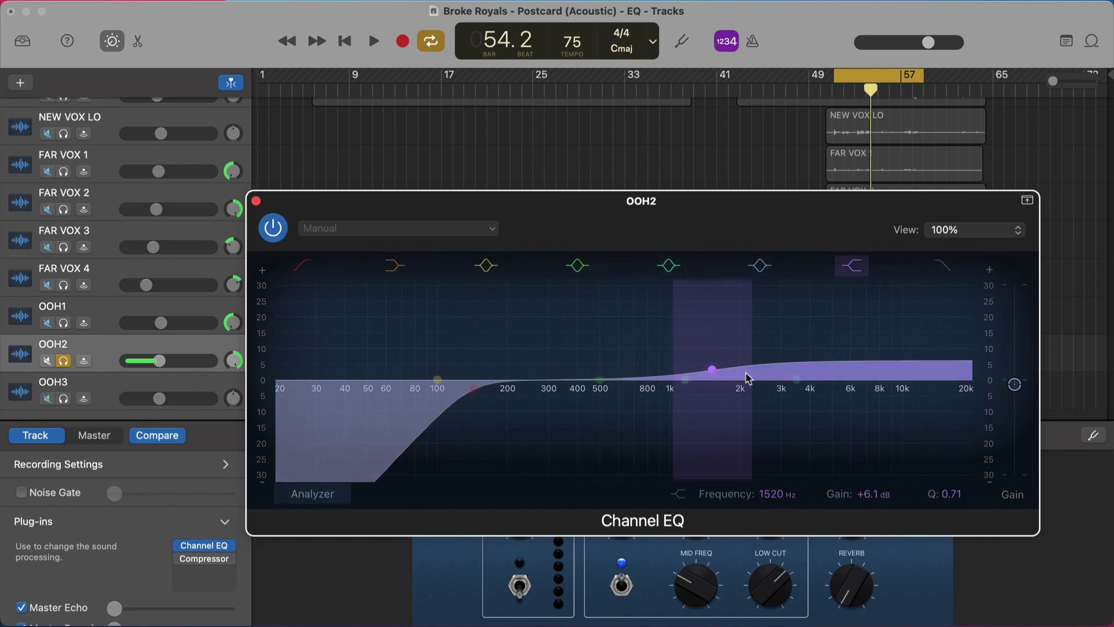
key("s")
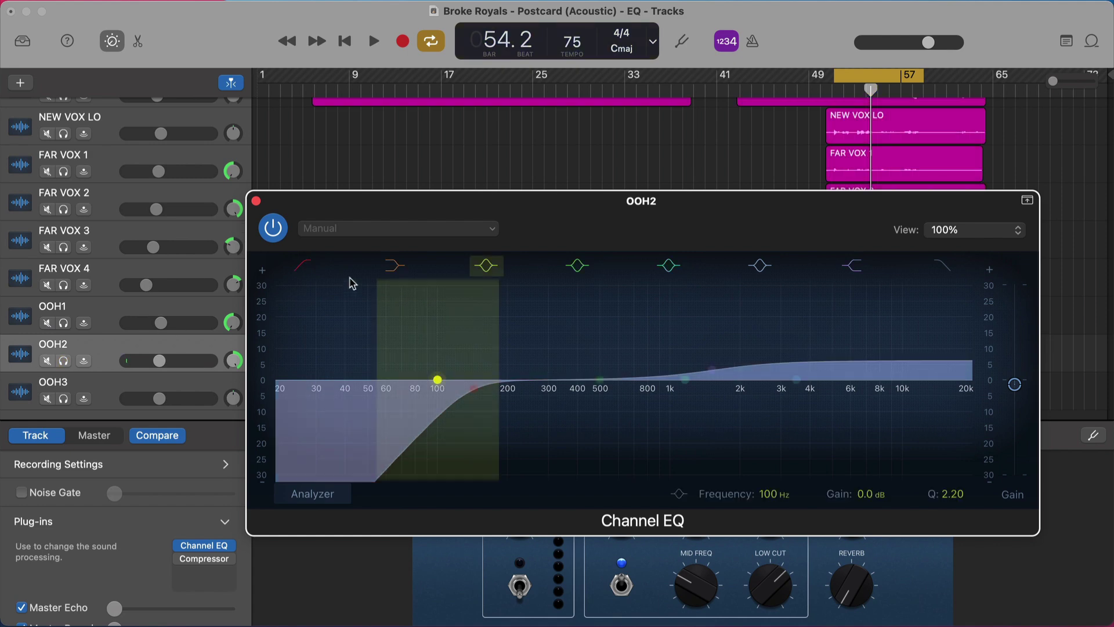
left_click(256, 202)
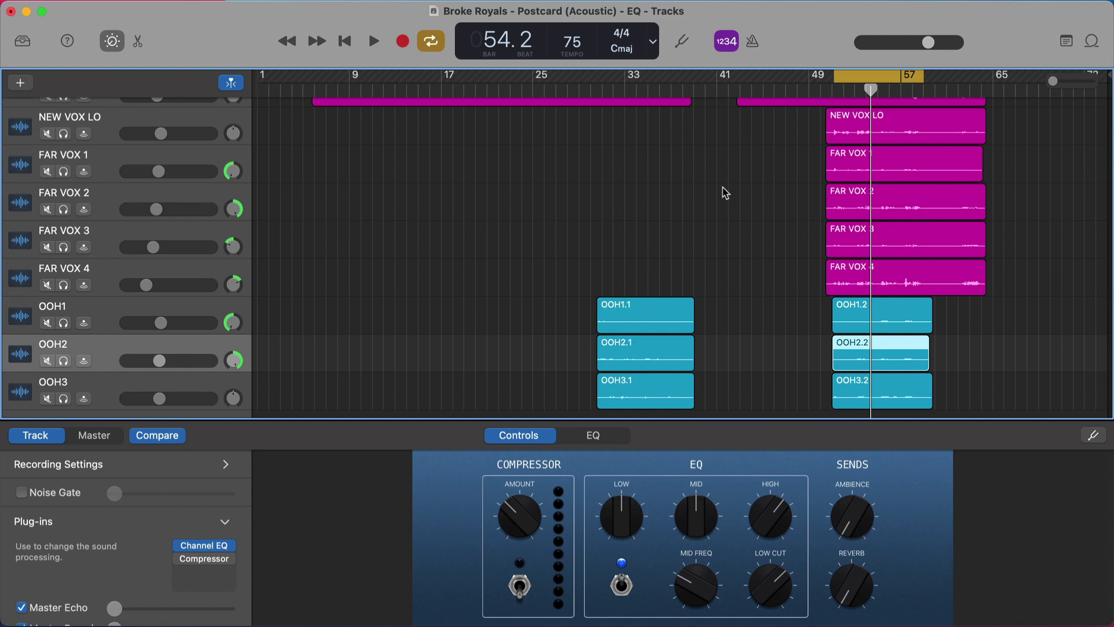
- Review the vocal tracks, examine the Channel EQ curve on the master track, and close its window
scroll(811, 201, "up", 1)
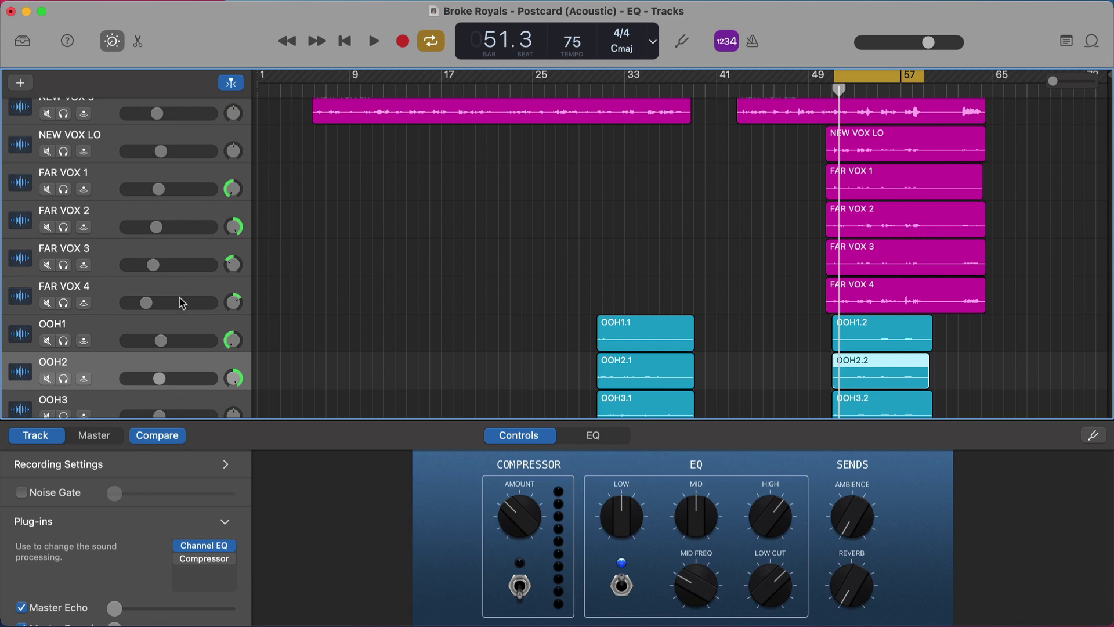
scroll(890, 239, "up", 3)
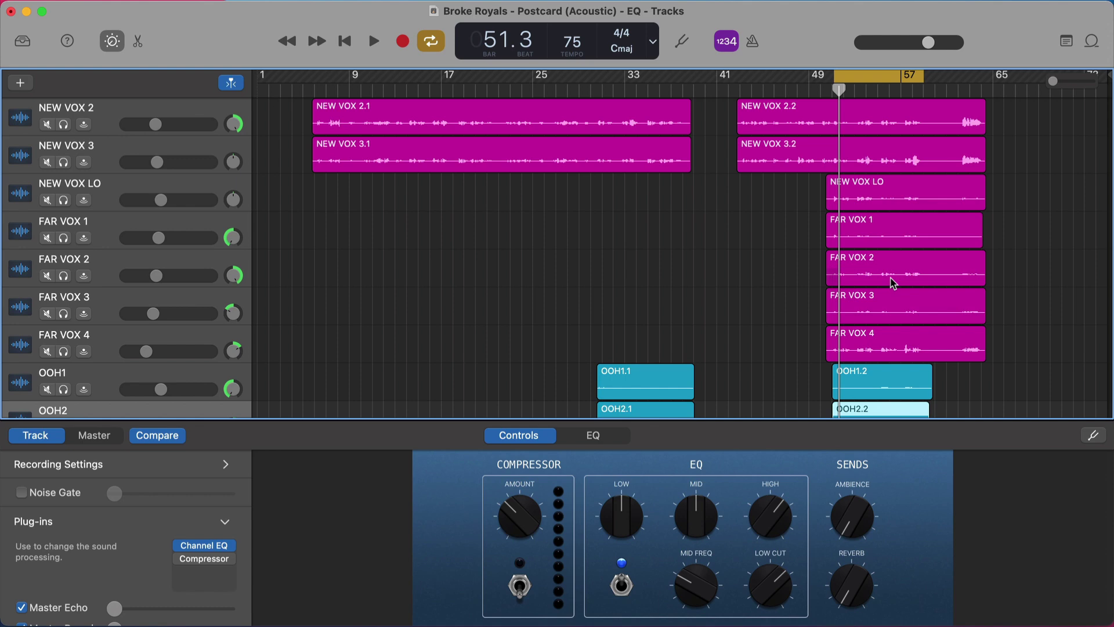
scroll(893, 283, "up", 10)
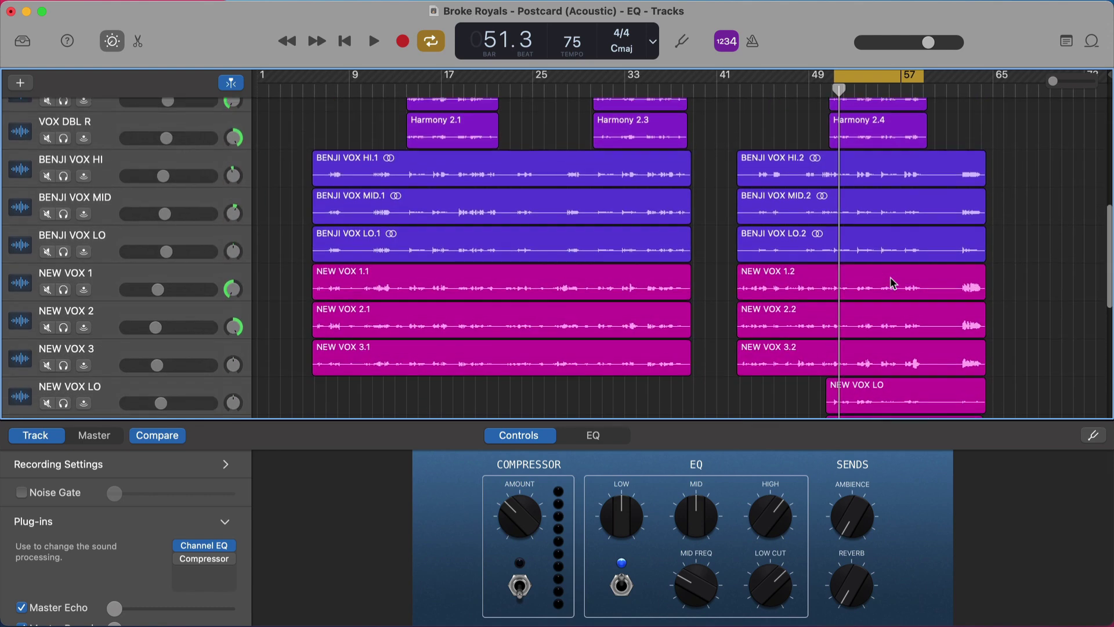
scroll(892, 282, "up", 1)
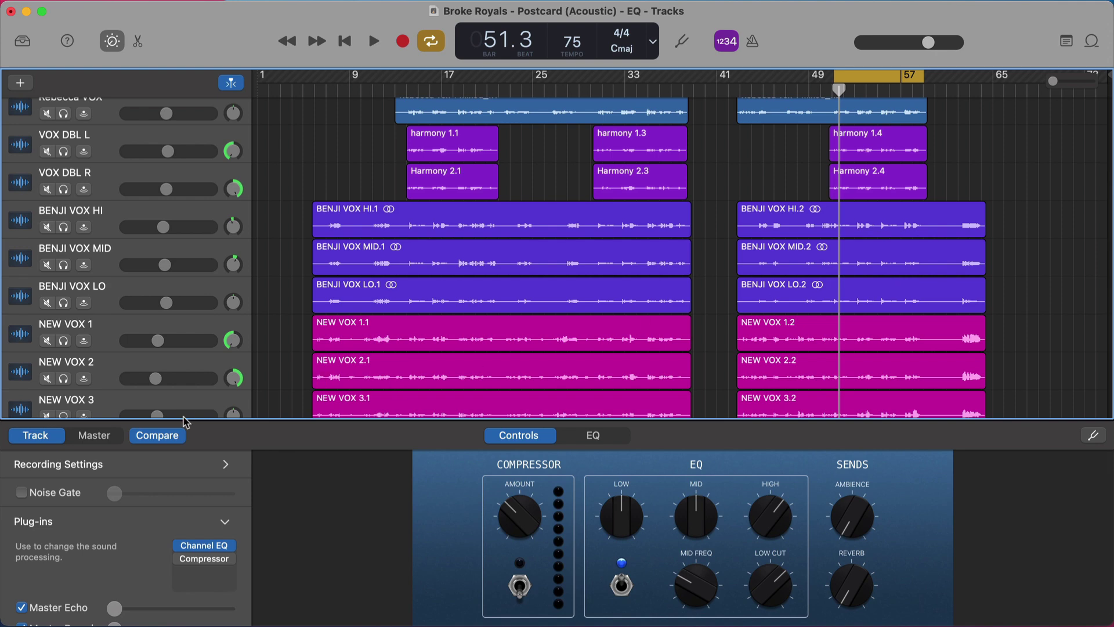
left_click(107, 441)
left_click(223, 501)
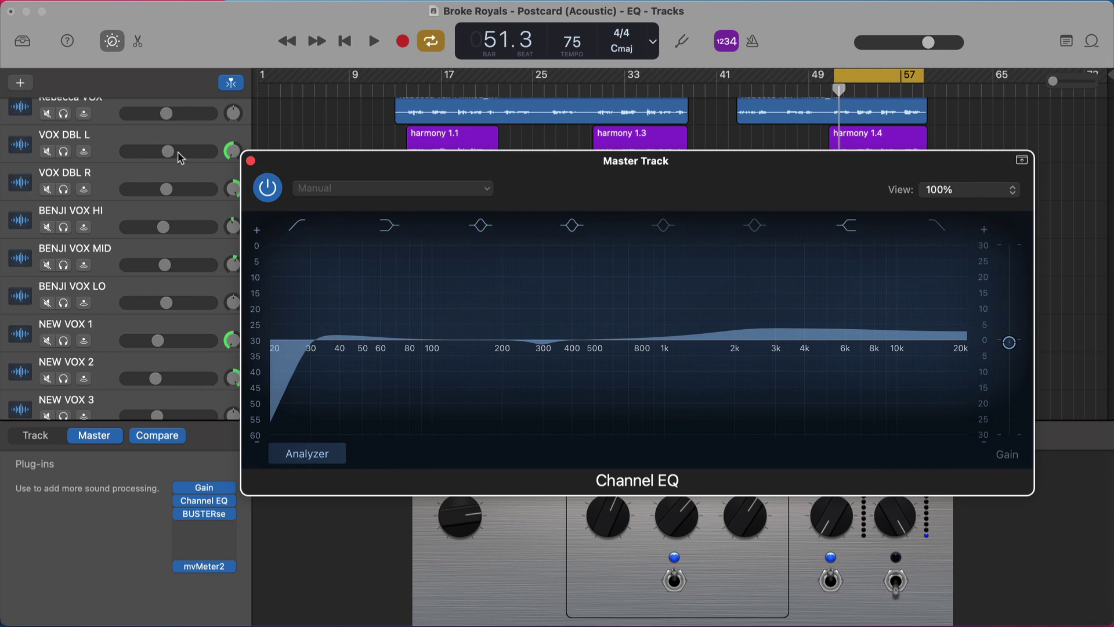
scroll(160, 144, "up", 8)
scroll(160, 143, "down", 15)
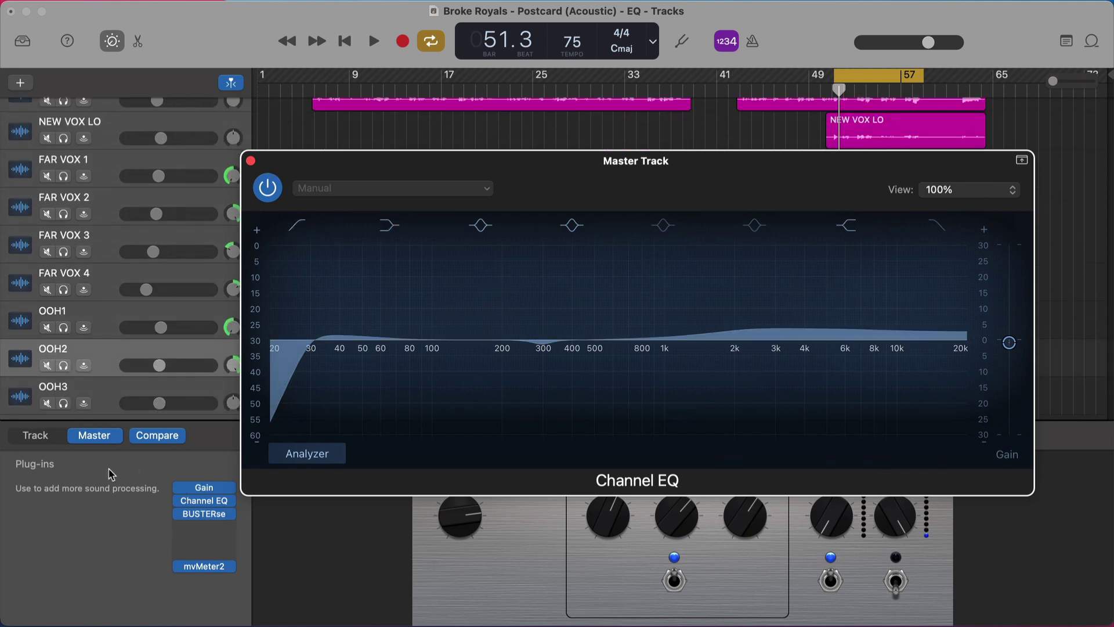
left_click(250, 161)
- Look over the whole track list again and bring up the master track's Channel EQ curve for another look
scroll(865, 129, "up", 12)
scroll(865, 128, "up", 5)
scroll(846, 238, "down", 15)
mouse_move(212, 568)
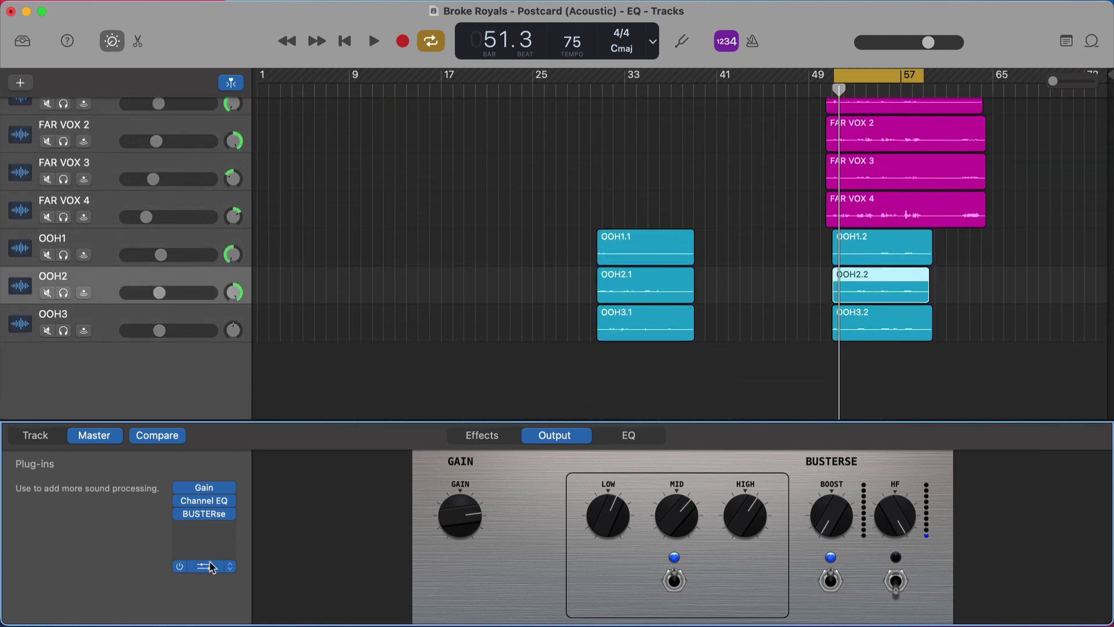
left_click(207, 502)
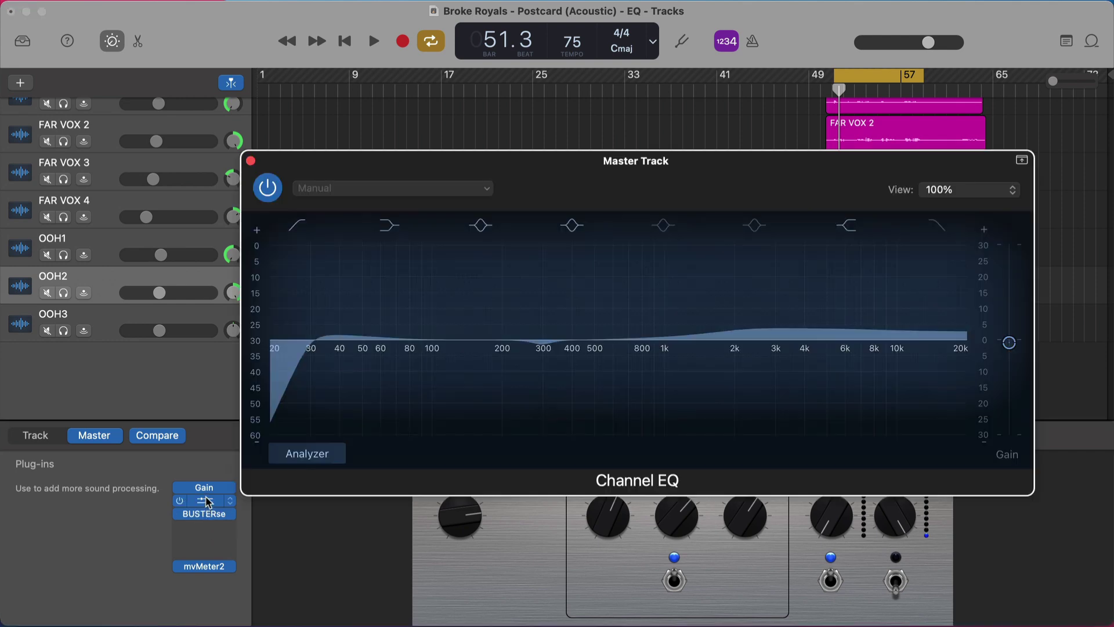
left_click(250, 161)
scroll(455, 203, "up", 15)
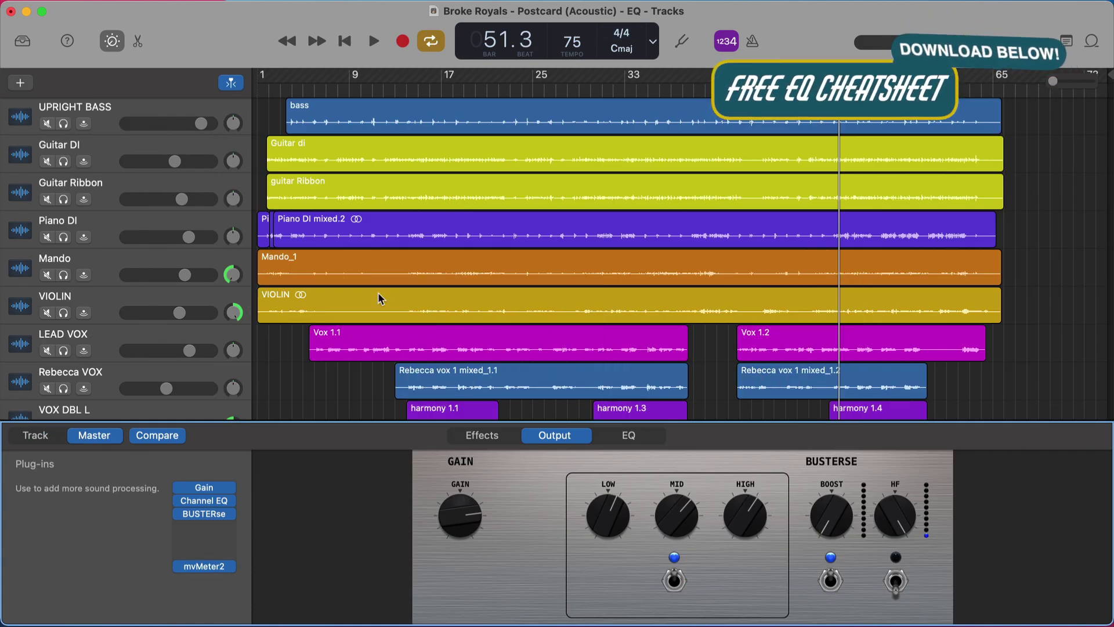
left_click(217, 503)
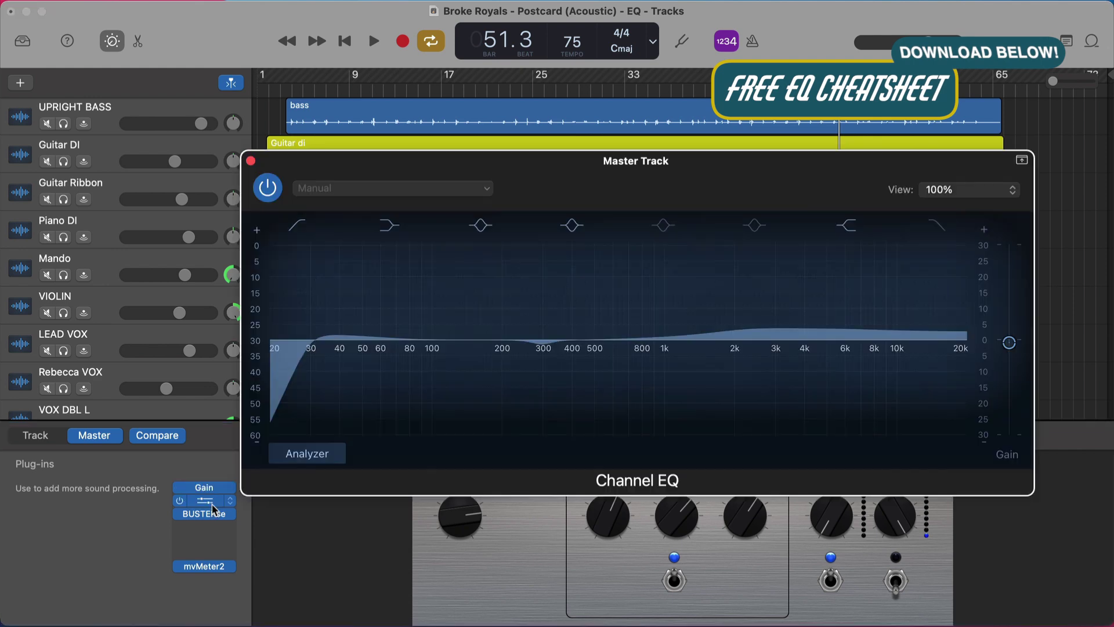